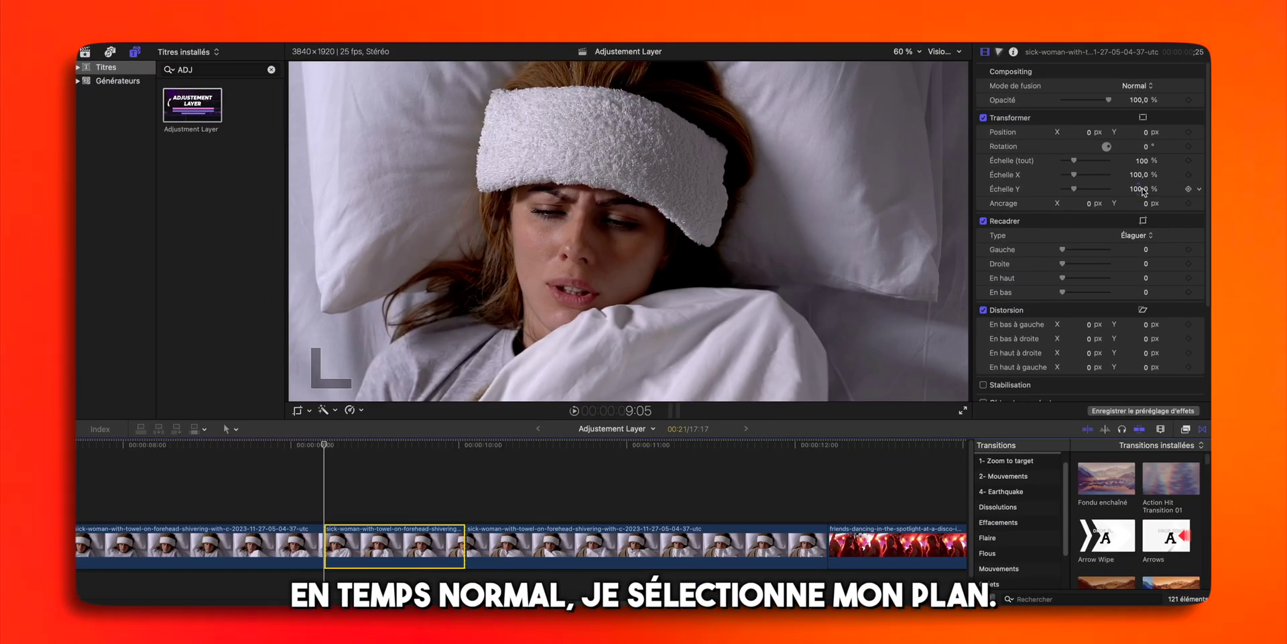
Keyframe the second sick-woman clip's Échelle (tout) scale from 100% up to 128% at 9:24
left_click(1188, 161)
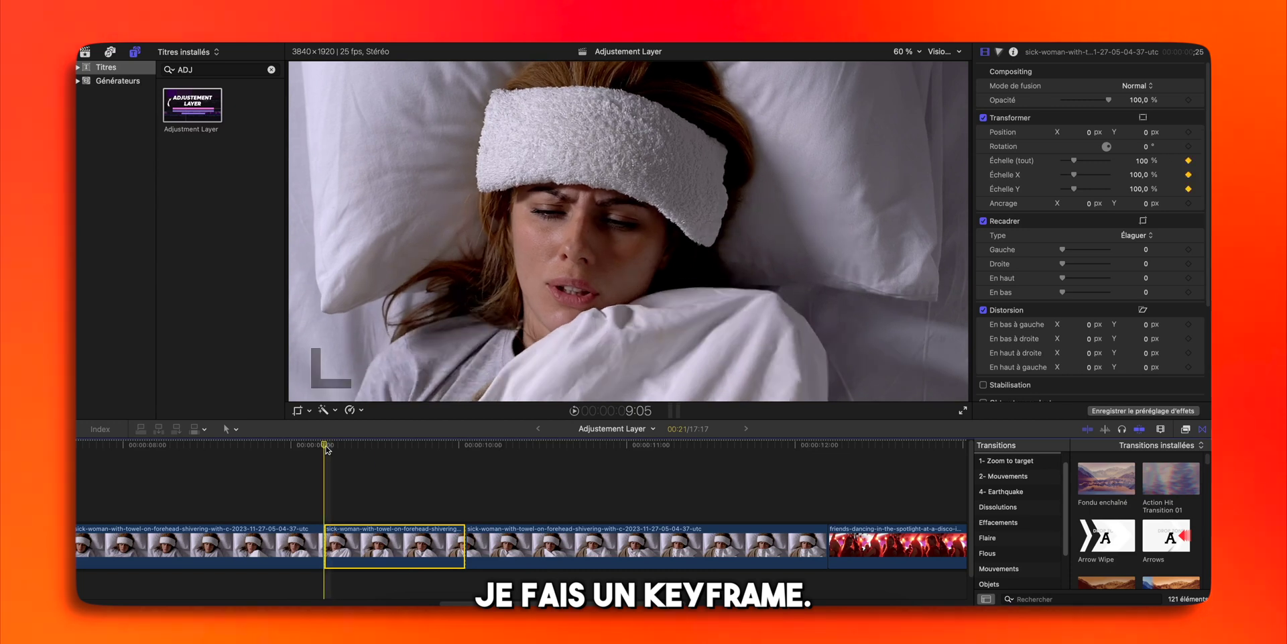
left_click_drag(324, 445, 466, 451)
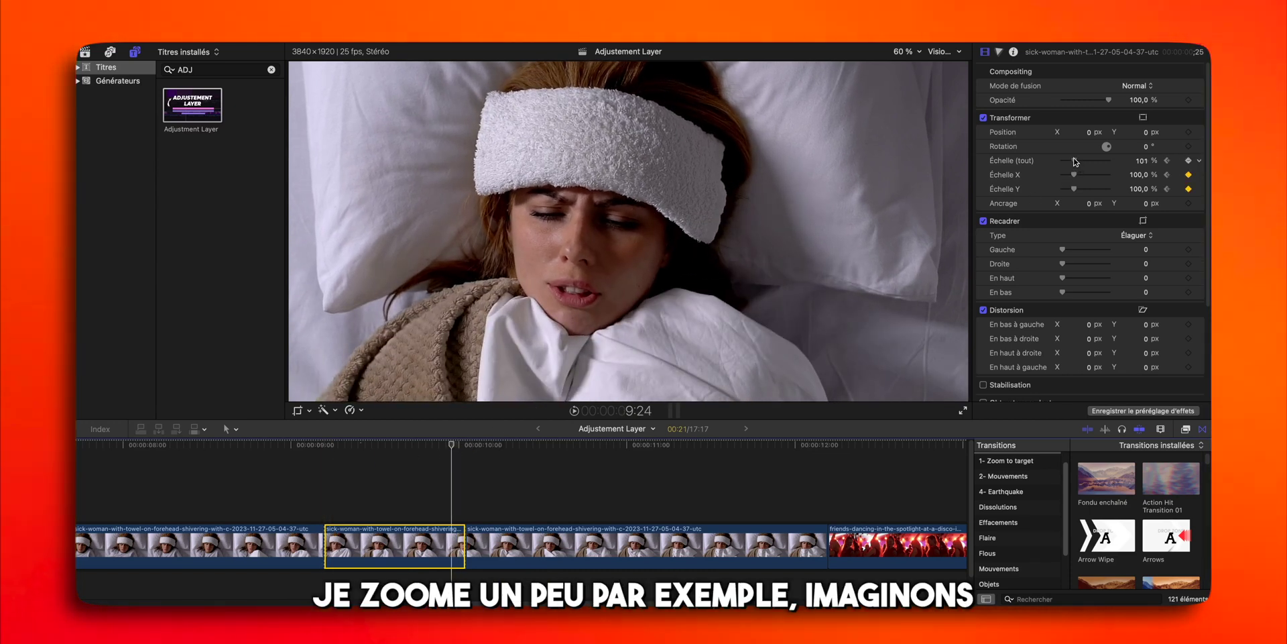
left_click_drag(1076, 161, 1078, 163)
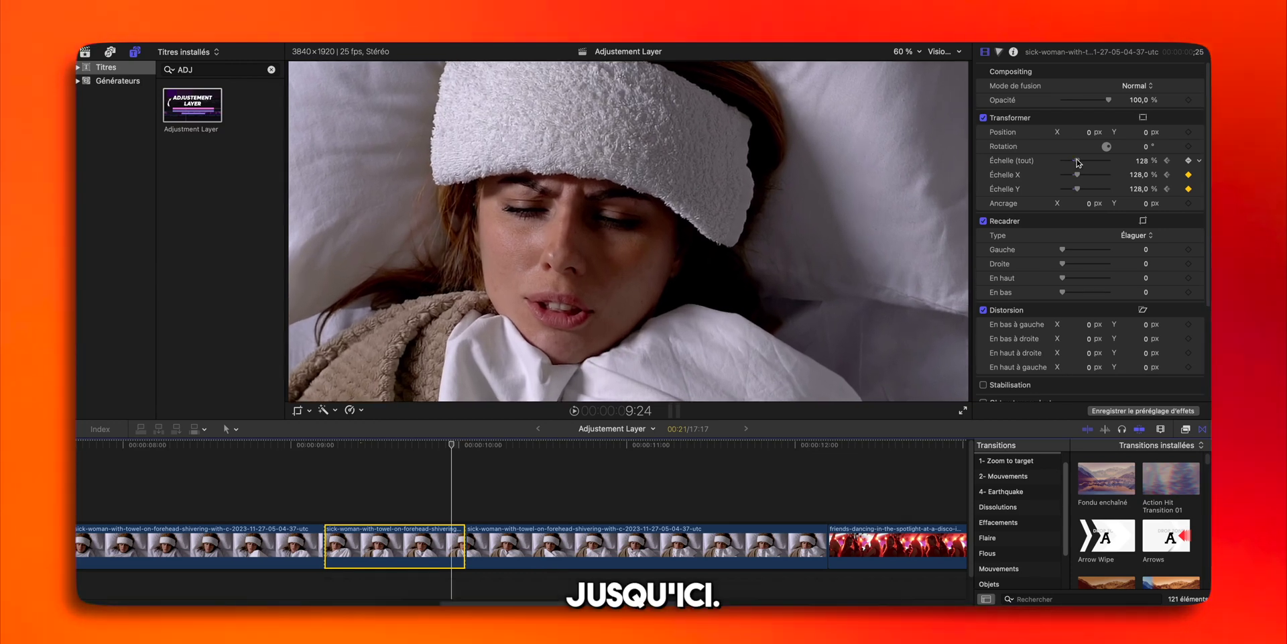
Paste the scale keyframes onto the following sick-woman clip and play back the zoom
left_click(497, 550)
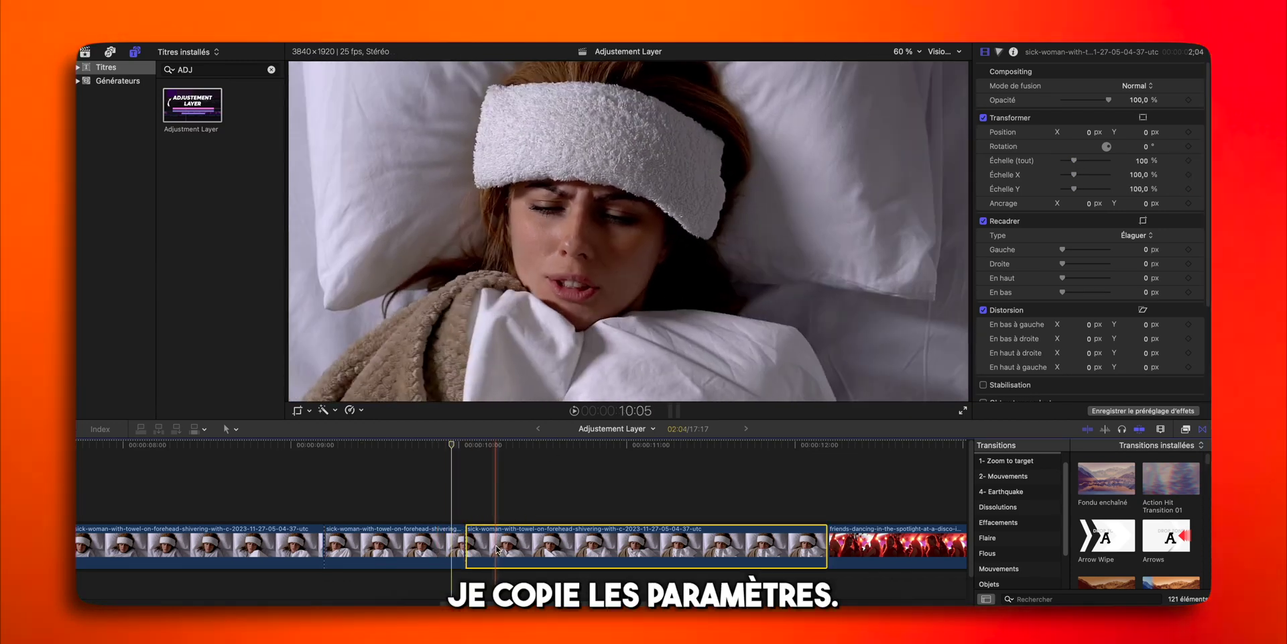
key("super+shift+v")
key("Return")
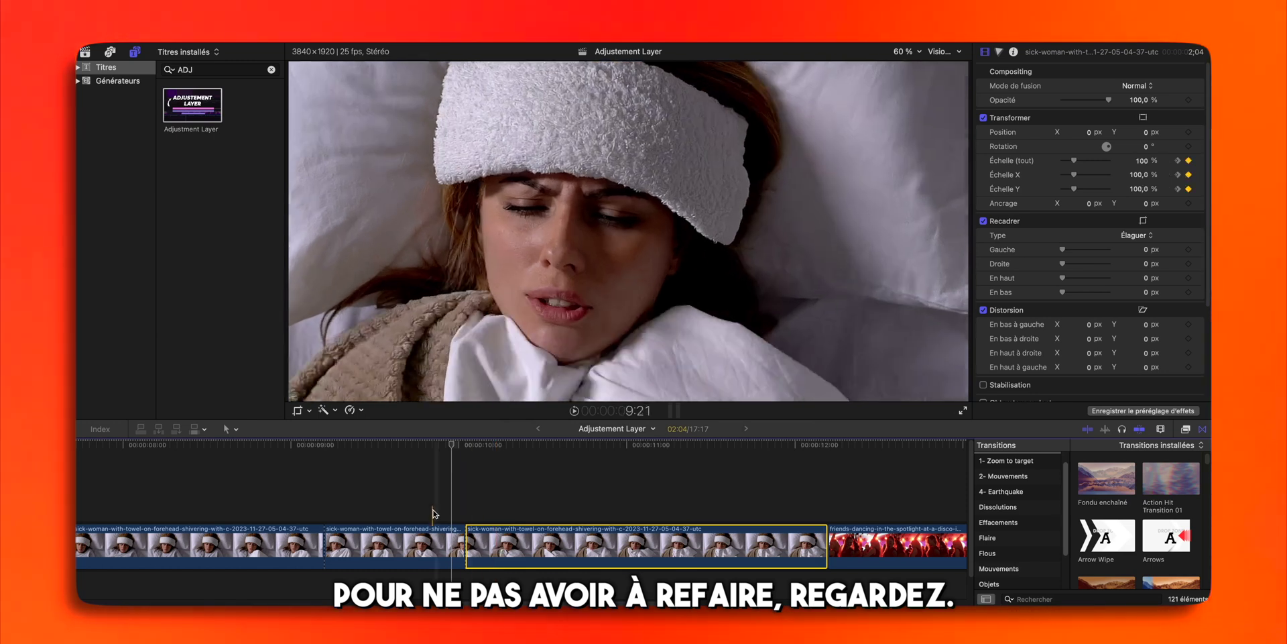
key("space")
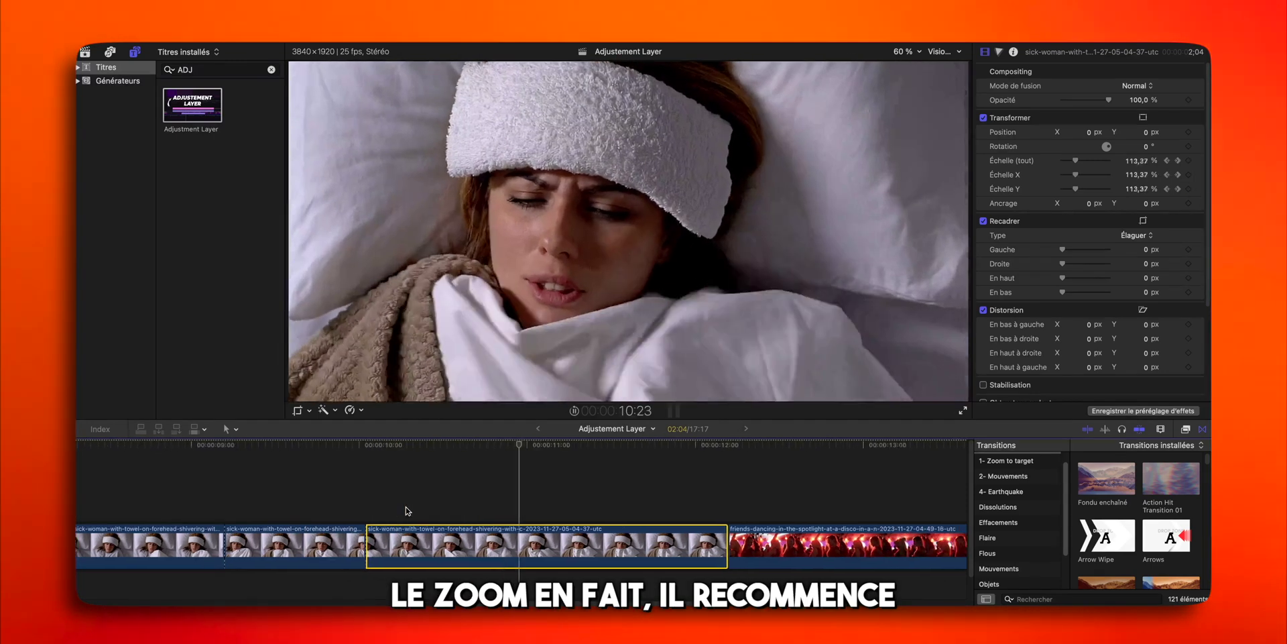
key("space")
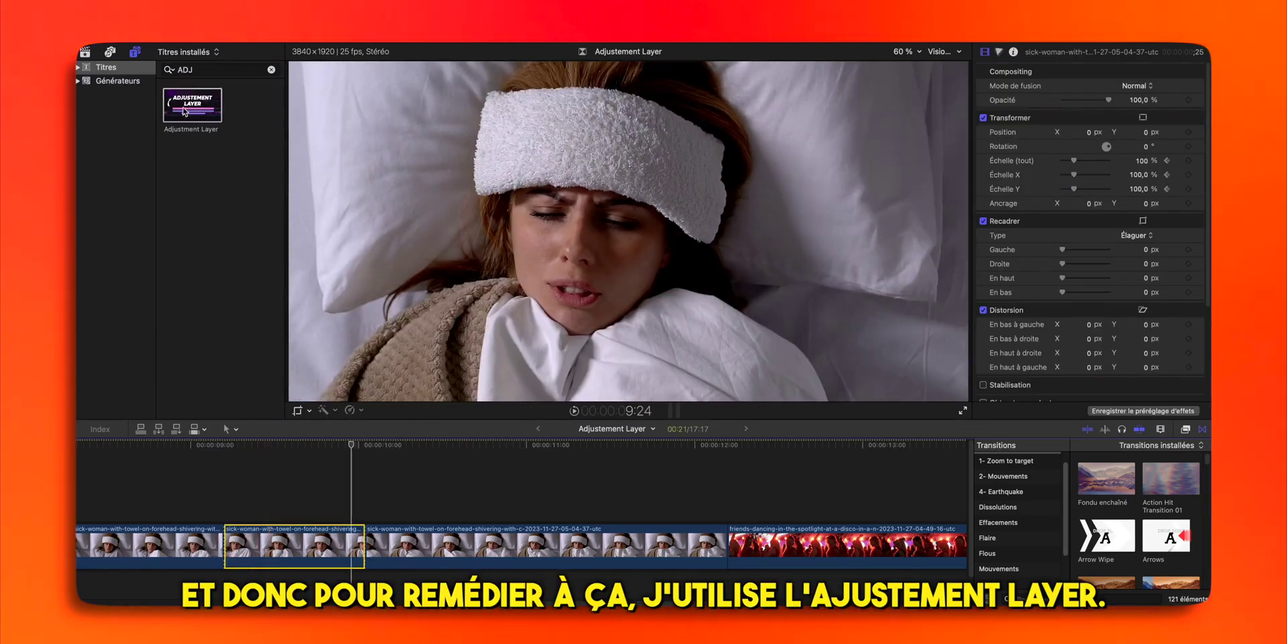
Add an Adjustment Layer over the sick-woman clips, keyframe its zoom to 139%, and stretch it into the dancing clip
left_click_drag(185, 112, 238, 506)
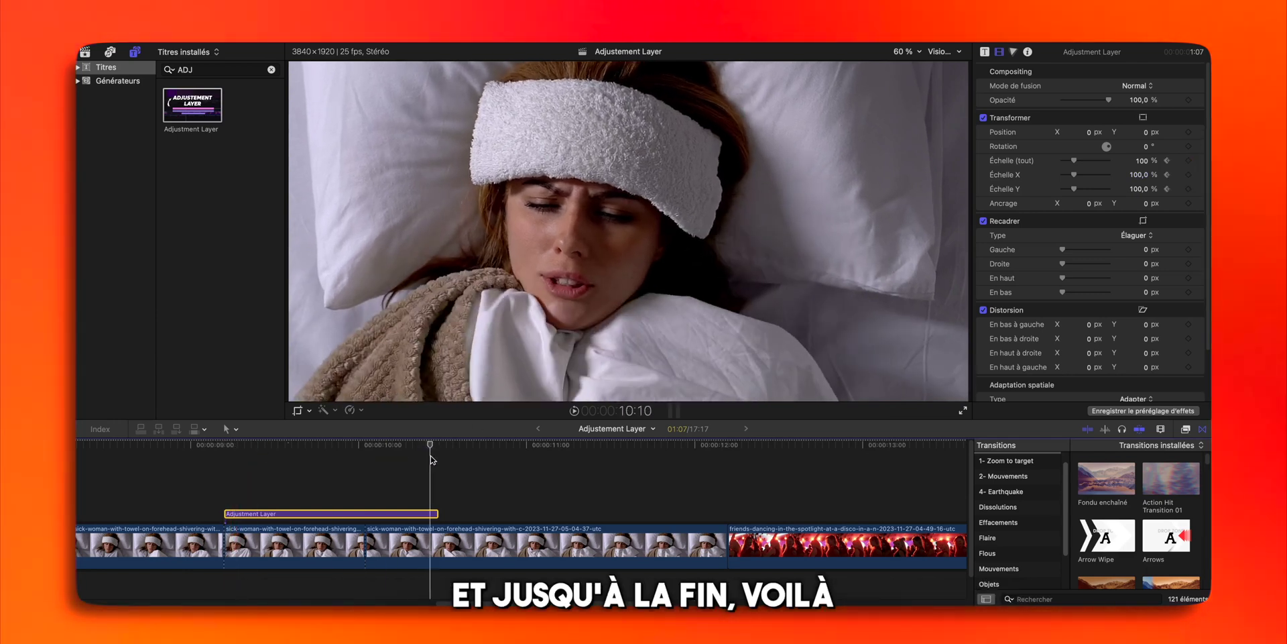
left_click_drag(1075, 162, 1079, 163)
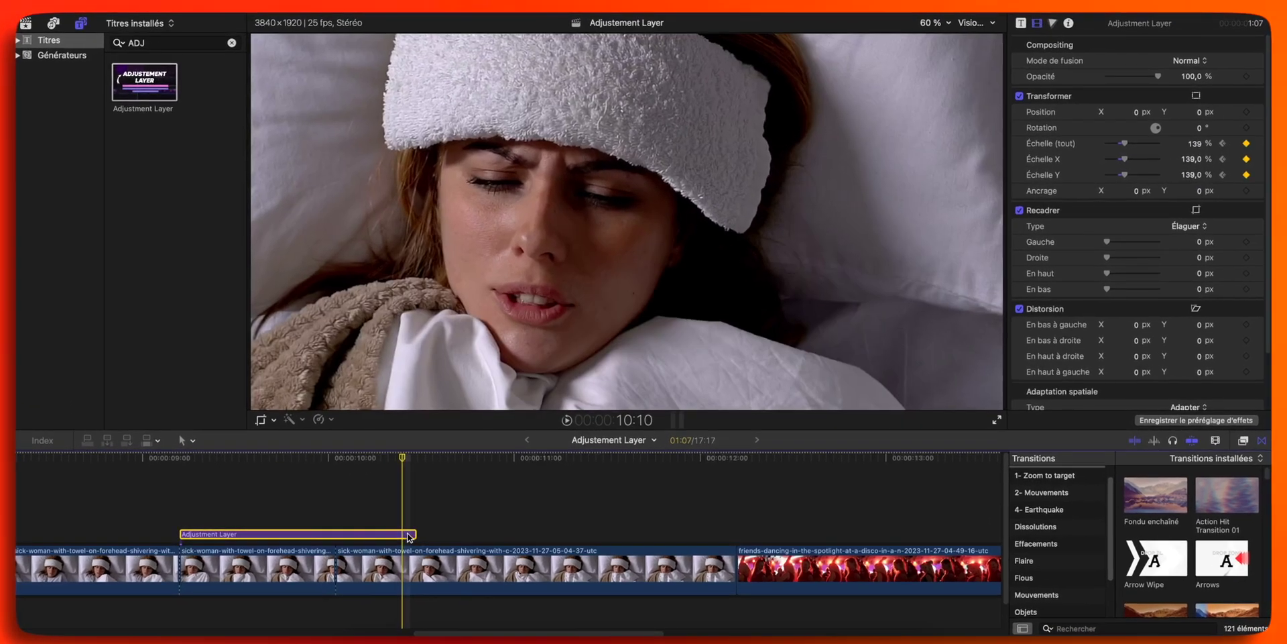
left_click_drag(410, 536, 496, 535)
key("space")
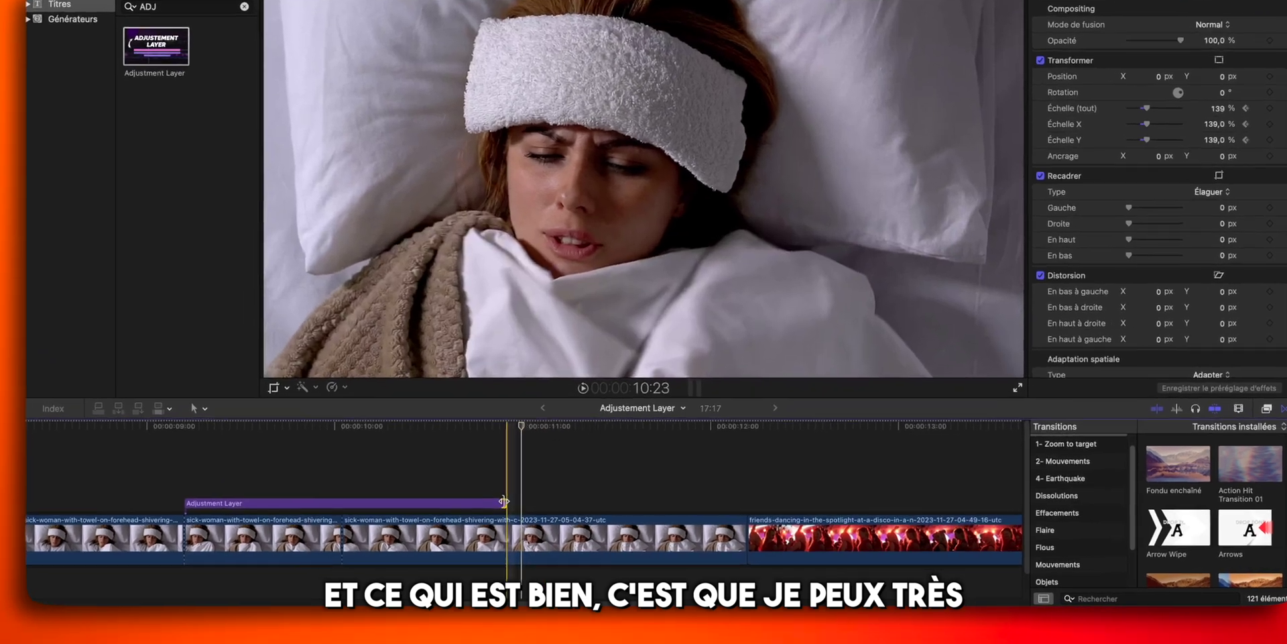
left_click_drag(502, 515, 725, 509)
left_click_drag(793, 480, 1026, 481)
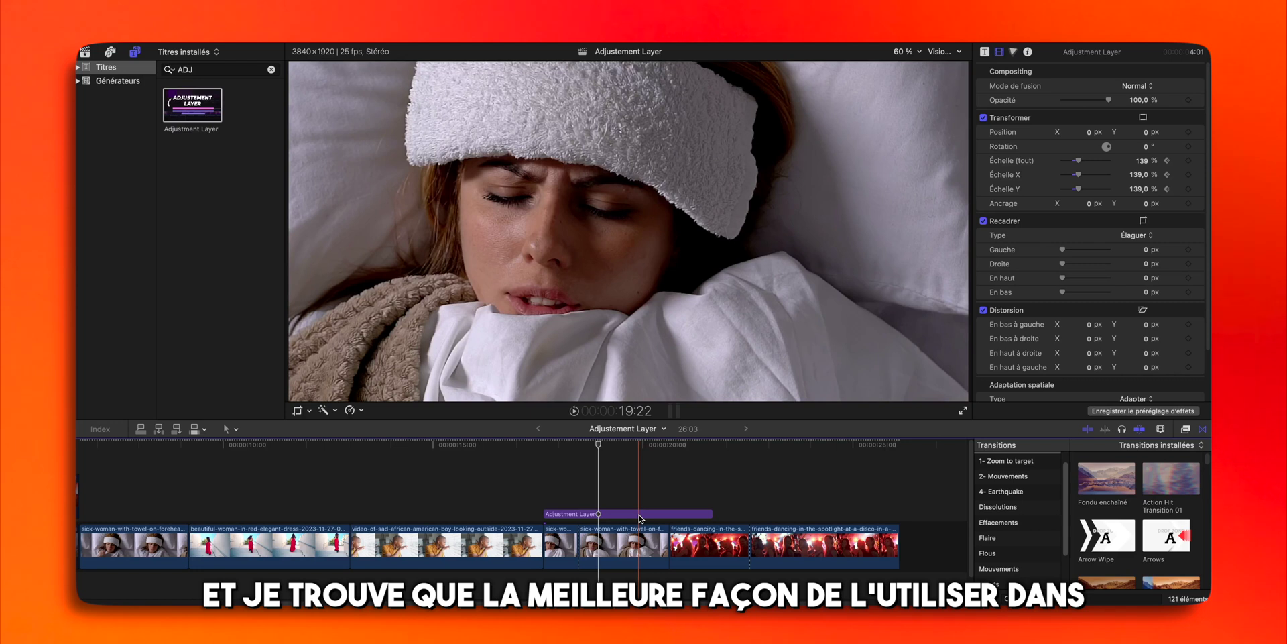
Move the Adjustment Layer over the red-dress clip and trim it to that clip's length
mouse_move(575, 516)
left_mouse_down()
mouse_move(517, 494)
mouse_move(532, 515)
mouse_move(197, 497)
left_mouse_up()
left_click_drag(356, 498, 245, 498)
mouse_move(191, 448)
left_mouse_down()
mouse_move(173, 448)
mouse_move(433, 416)
left_mouse_up()
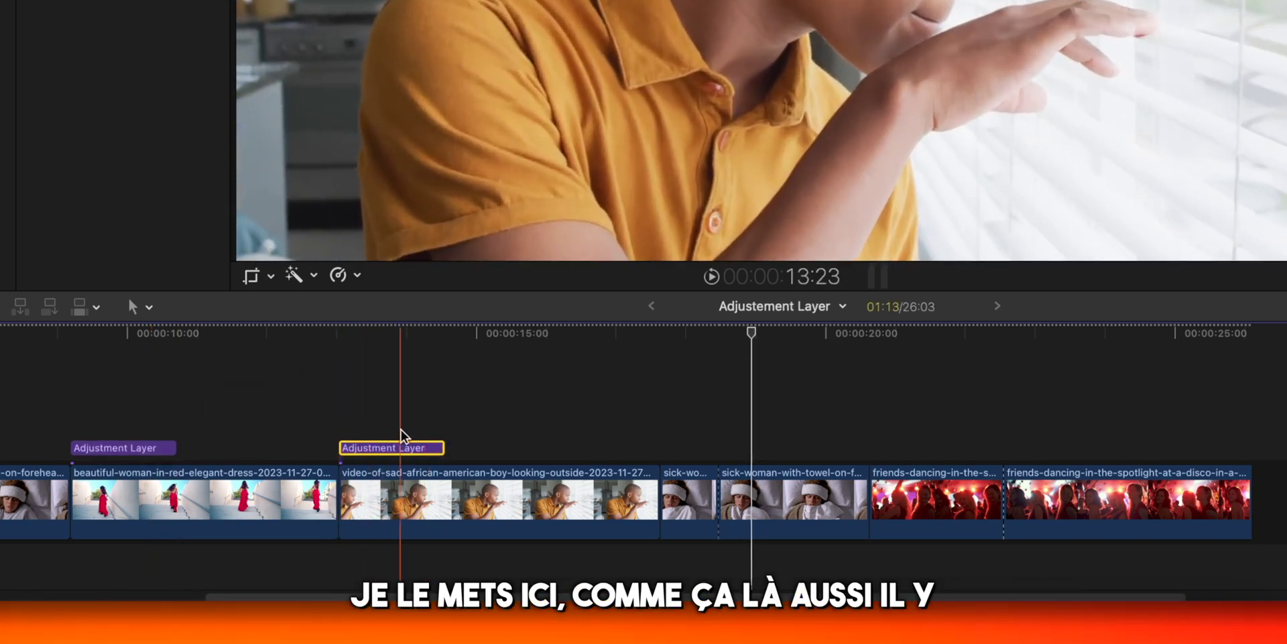
Option-drag Adjustment Layer copies over the later clips, then give the red-dress clip Ken Burns cropping
left_click_drag(395, 448, 1166, 446)
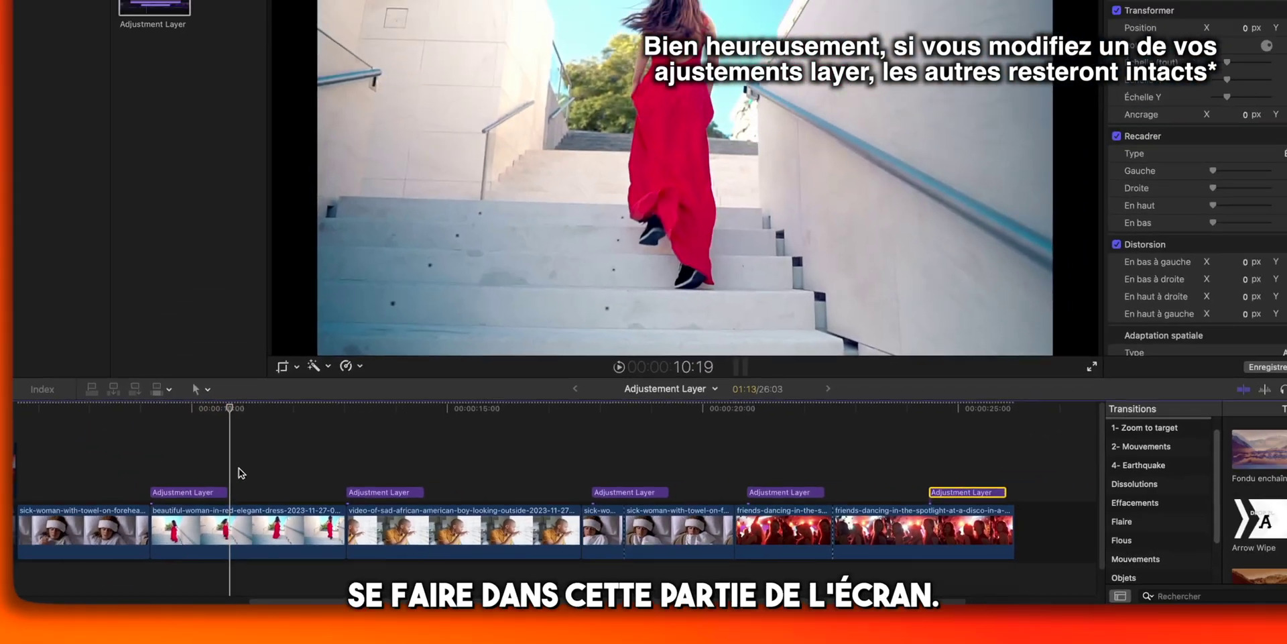
key("space")
key("c")
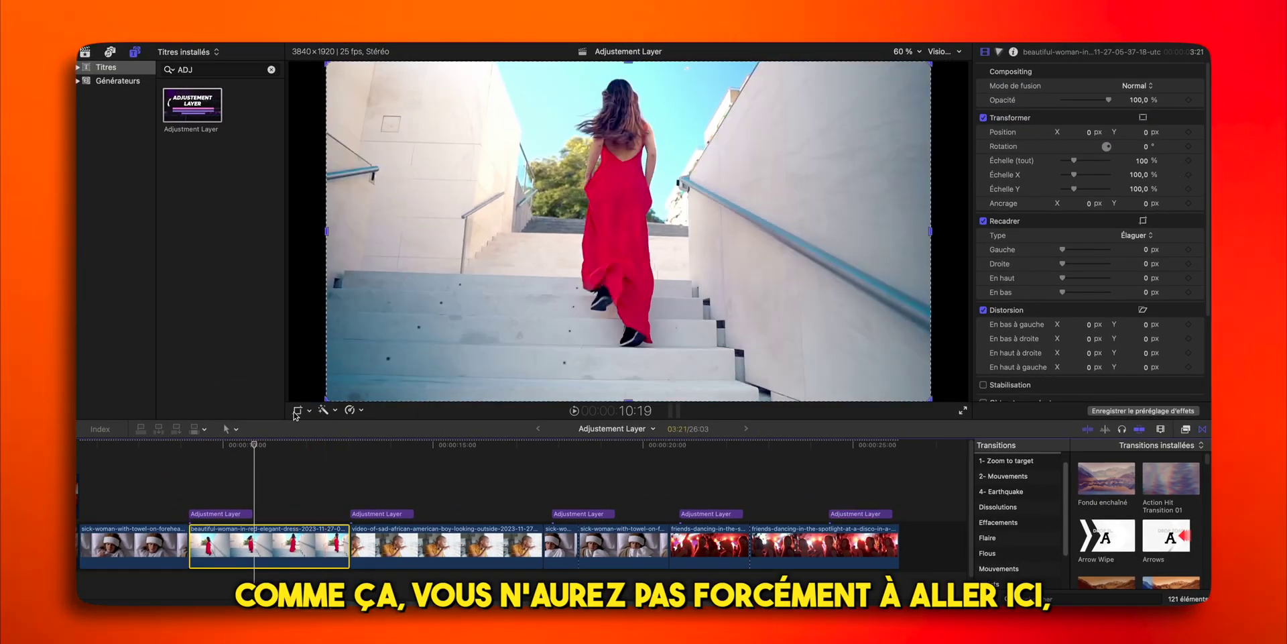
left_click(665, 388)
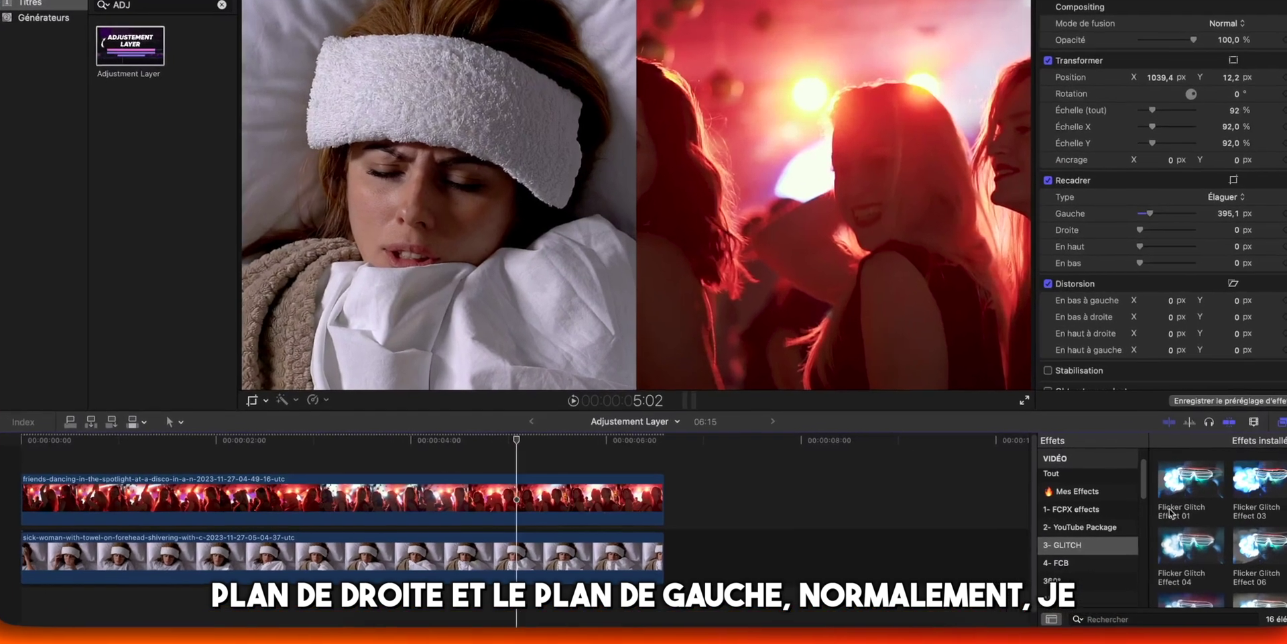
Apply Flicker Glitch Effect 01 directly to the dancing clip
left_click_drag(1192, 488, 920, 501)
left_click_drag(576, 500, 576, 500)
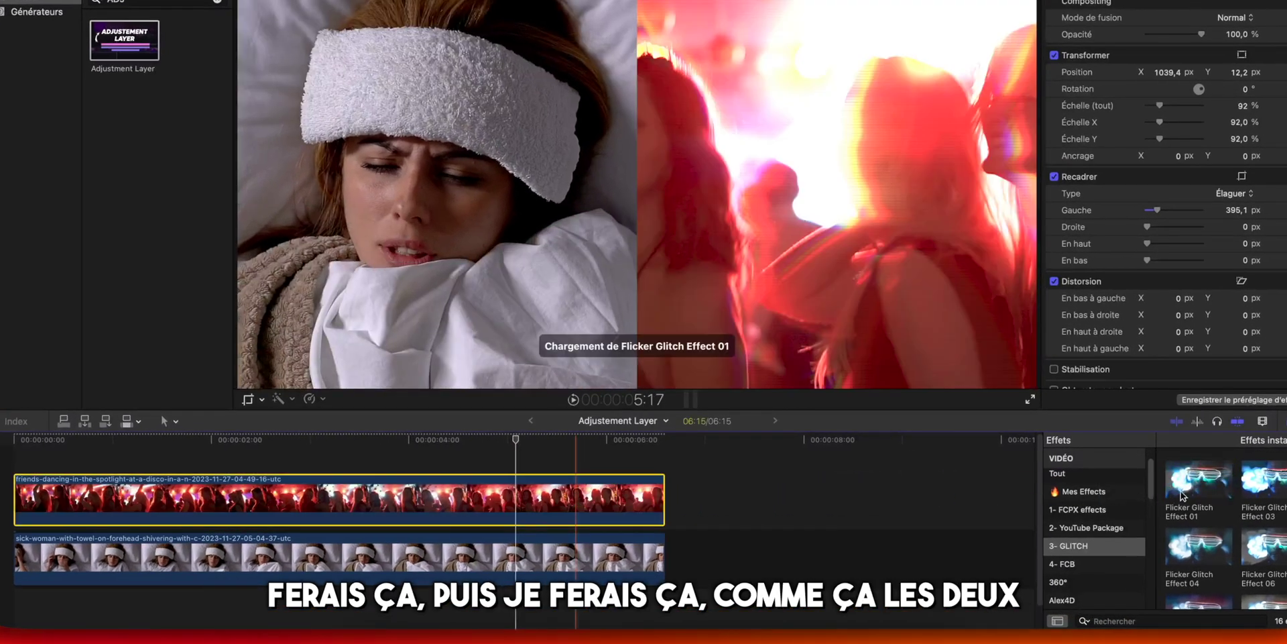
left_click(447, 560)
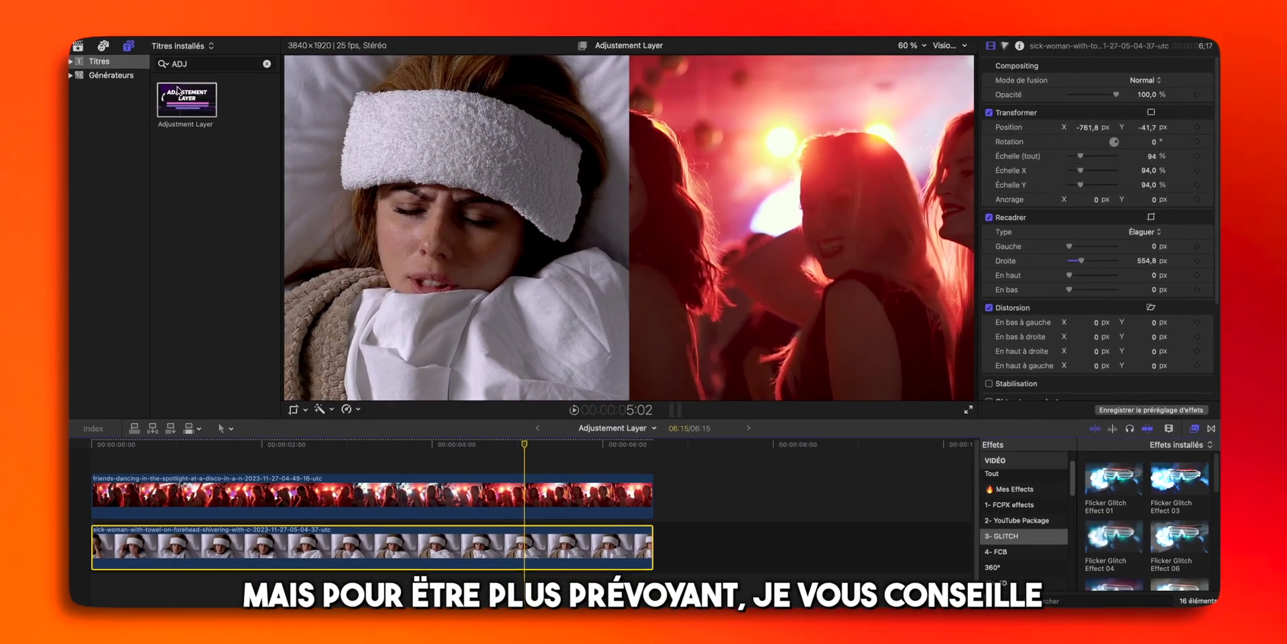
Place an Adjustment Layer over both split-screen clips with Flicker Glitch Effect 01, then review each clip's settings
left_click_drag(158, 72, 275, 321)
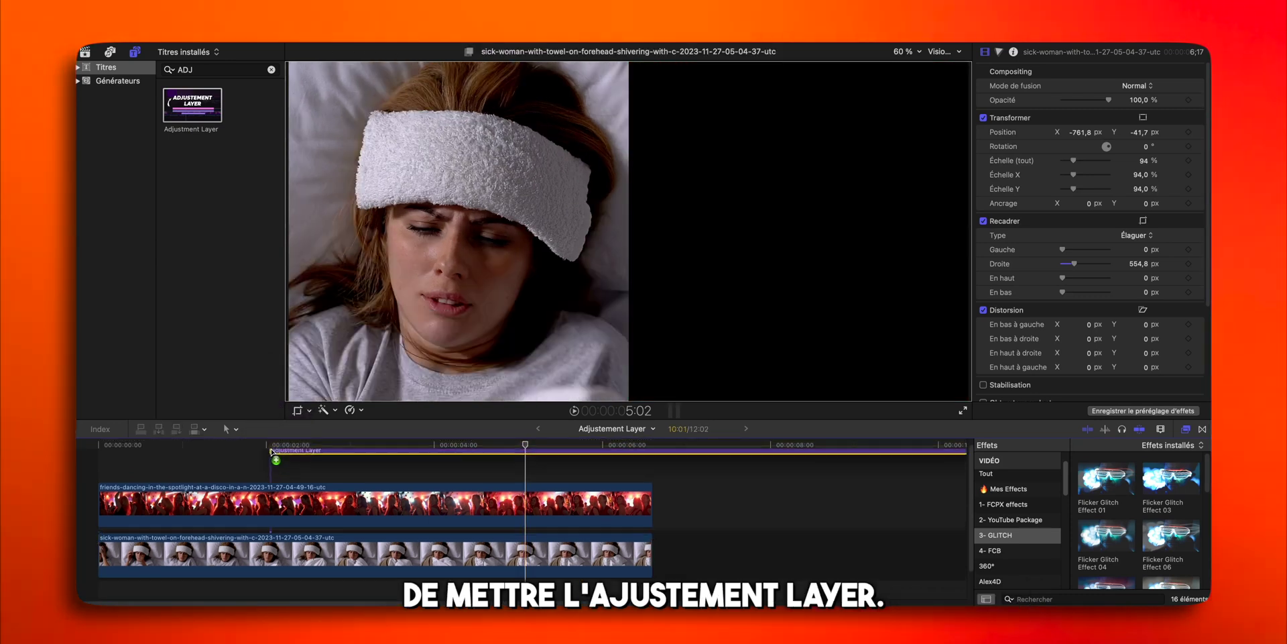
left_click_drag(264, 432, 272, 473)
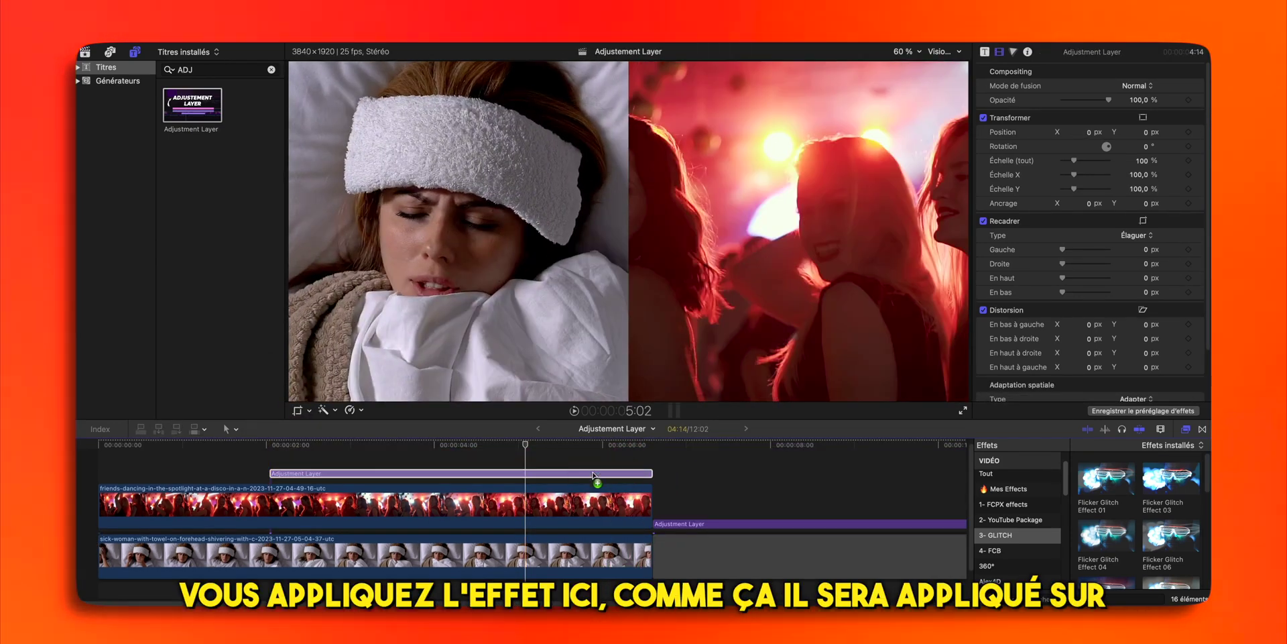
left_click_drag(593, 475, 594, 475)
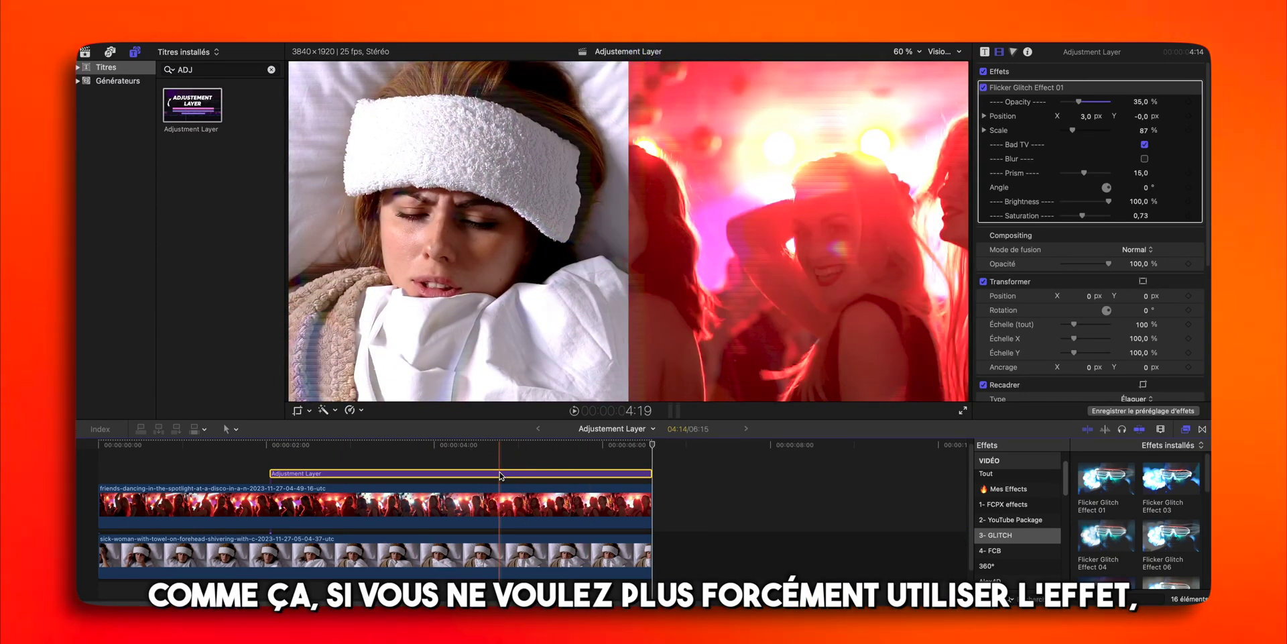
left_click(477, 503)
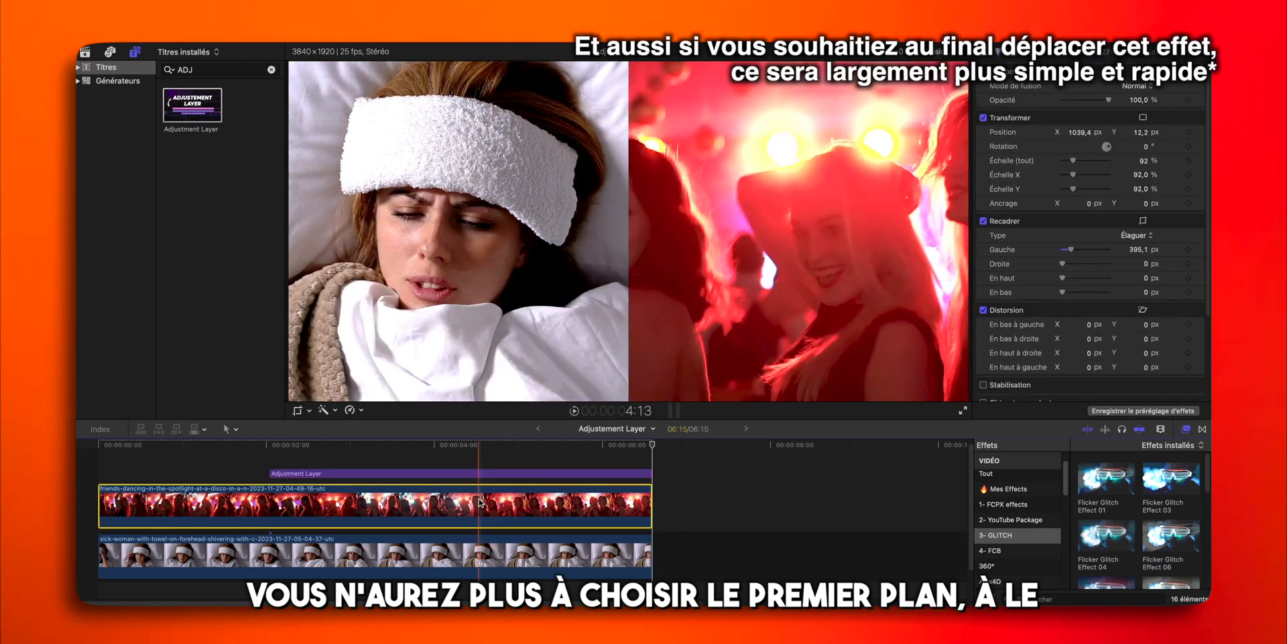
left_click(489, 555)
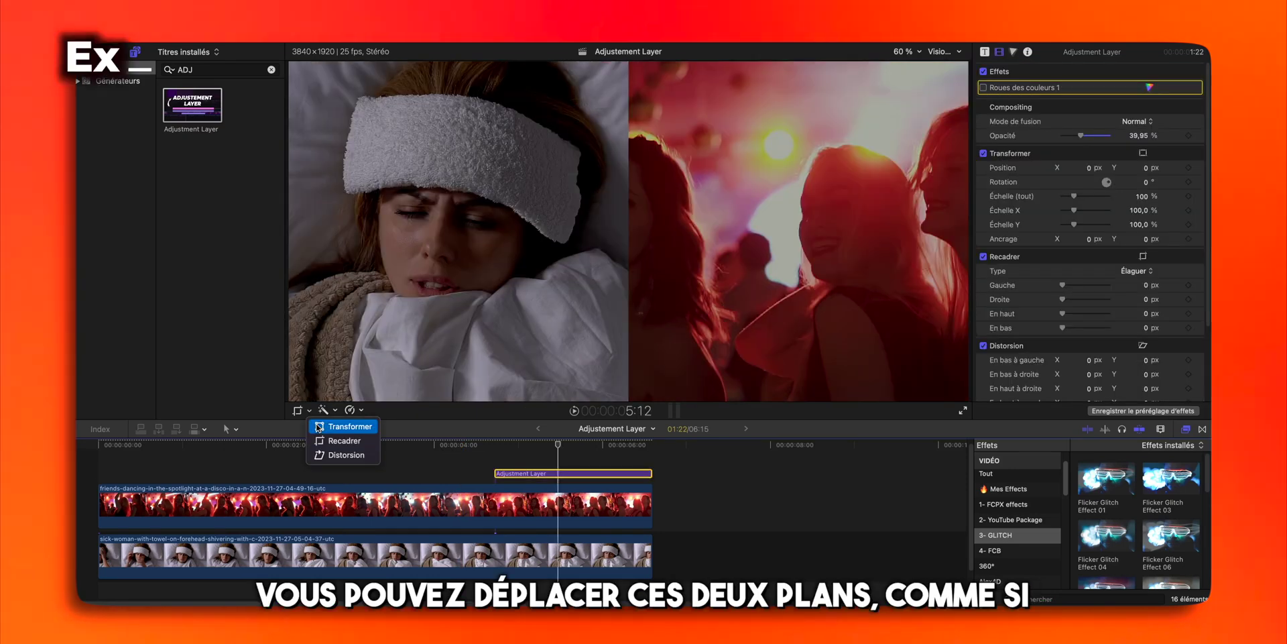
left_click_drag(521, 227, 624, 274)
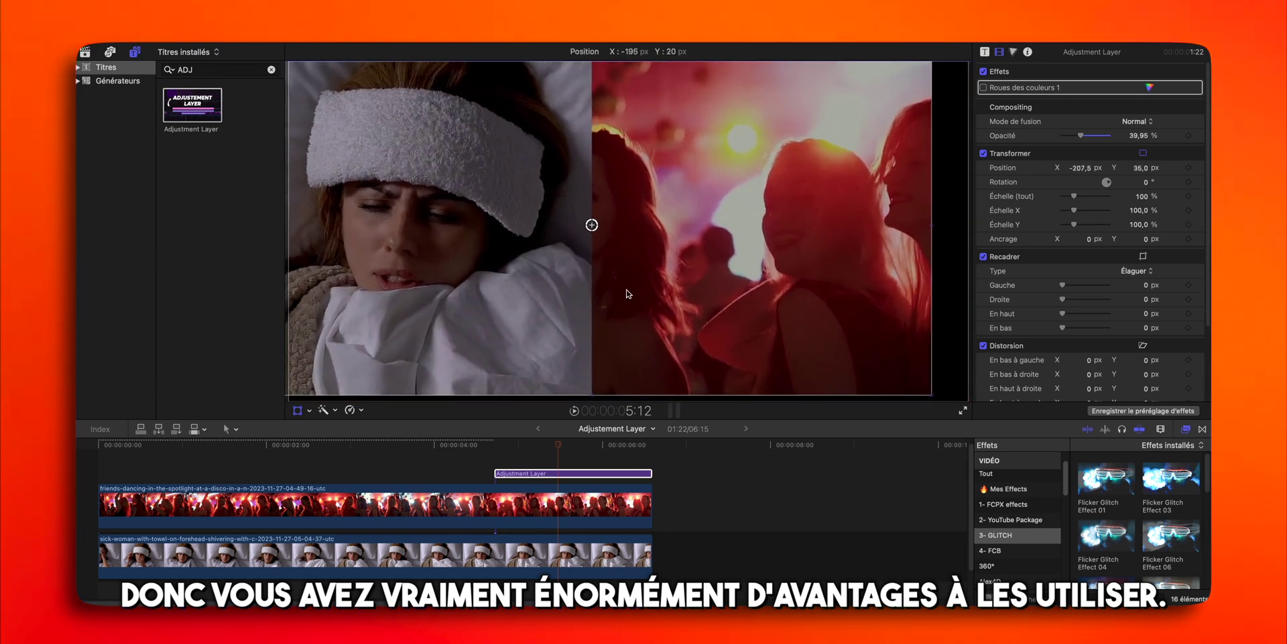
left_click(309, 409)
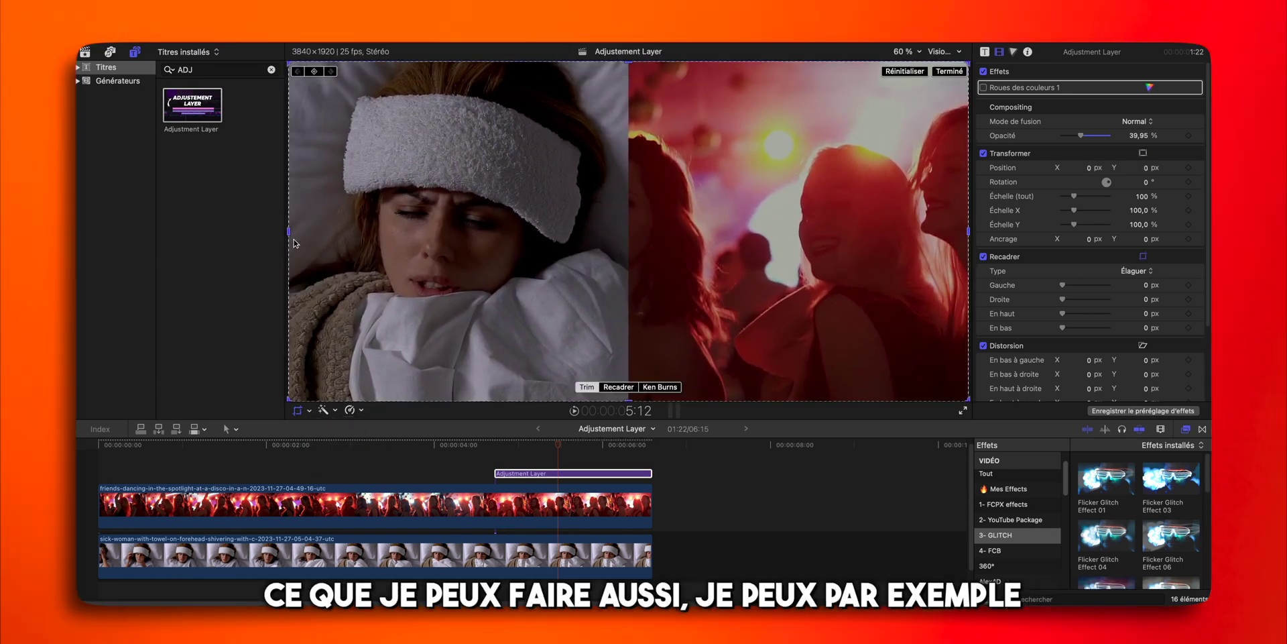
left_click_drag(350, 233, 376, 235)
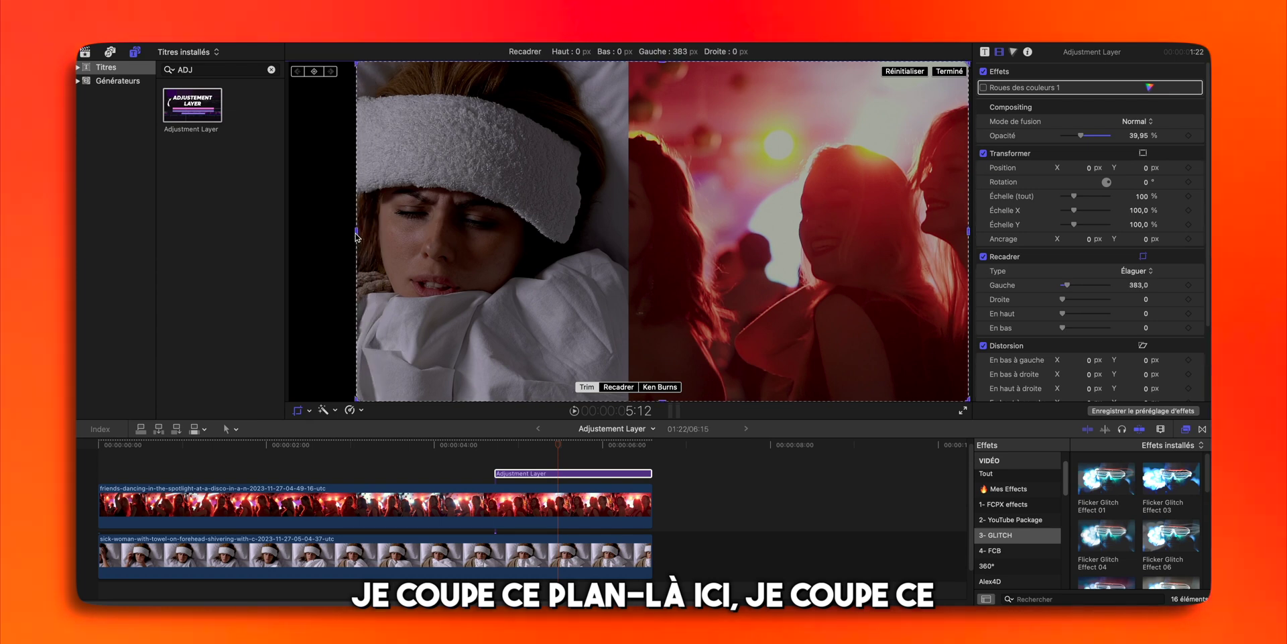
left_click_drag(936, 235, 811, 242)
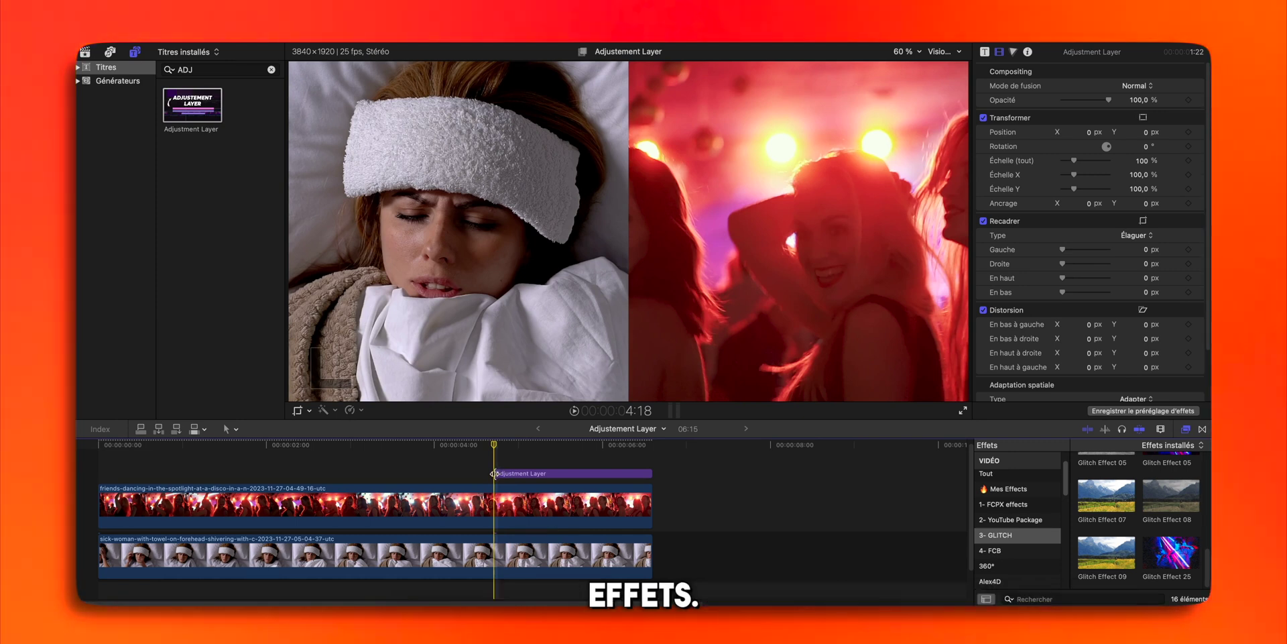
Trim the adjustment layer, blade it at two points with Cmd+B, and shift the pieces earlier
left_click_drag(494, 473, 311, 472)
left_click_drag(308, 409, 545, 413)
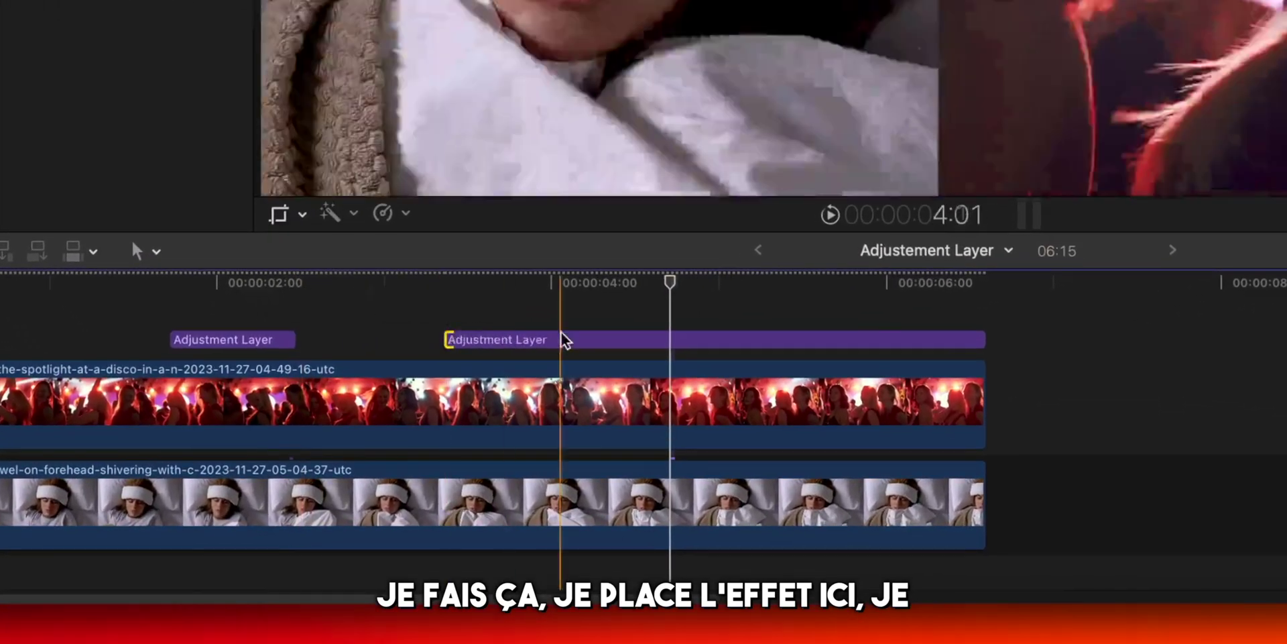
left_click(630, 344)
key("super+b")
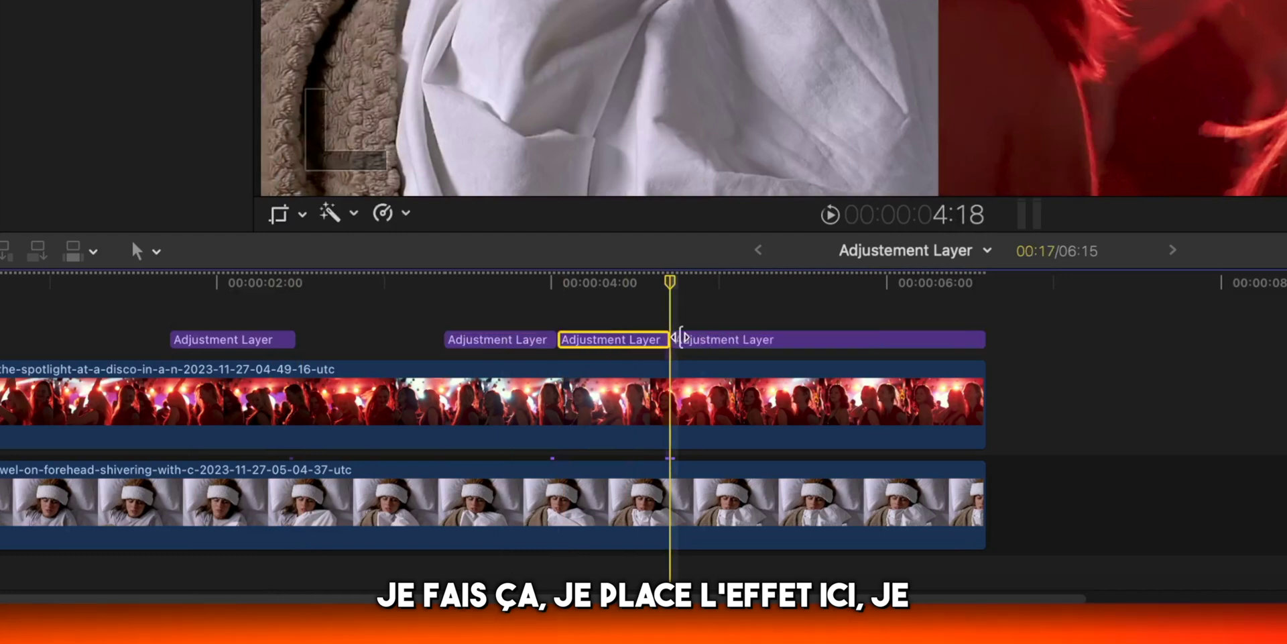
left_click(678, 340)
key("super+b")
left_click_drag(683, 343, 416, 340)
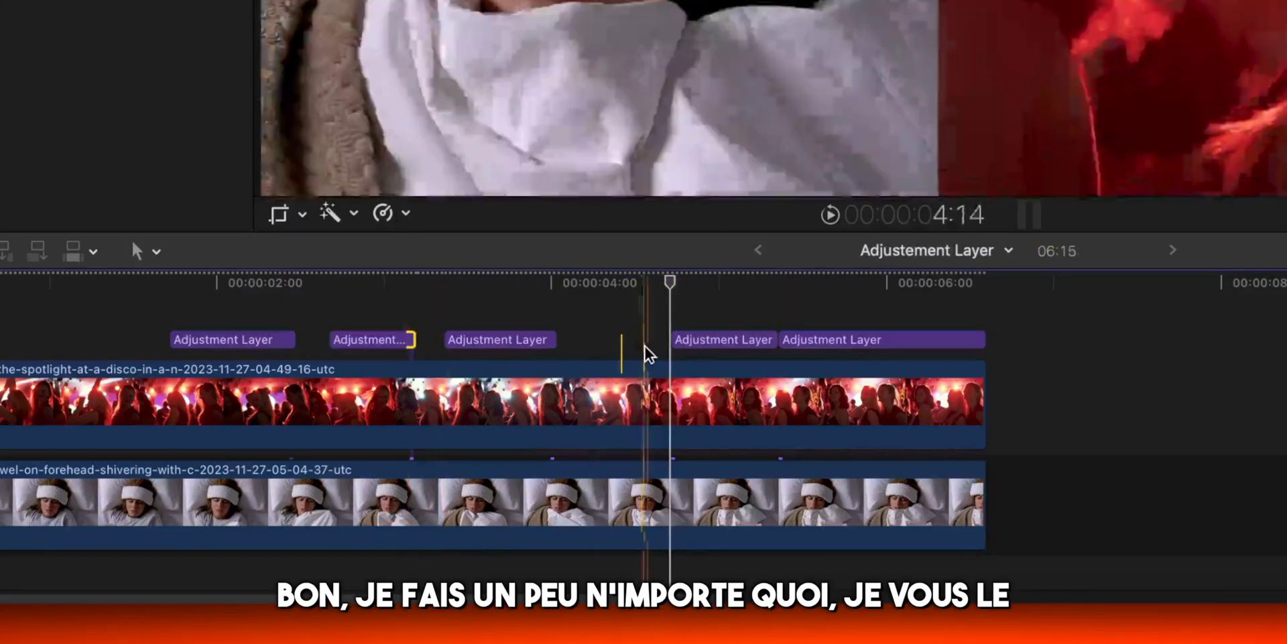
mouse_move(737, 342)
left_mouse_down()
mouse_move(654, 348)
mouse_move(664, 340)
left_mouse_up()
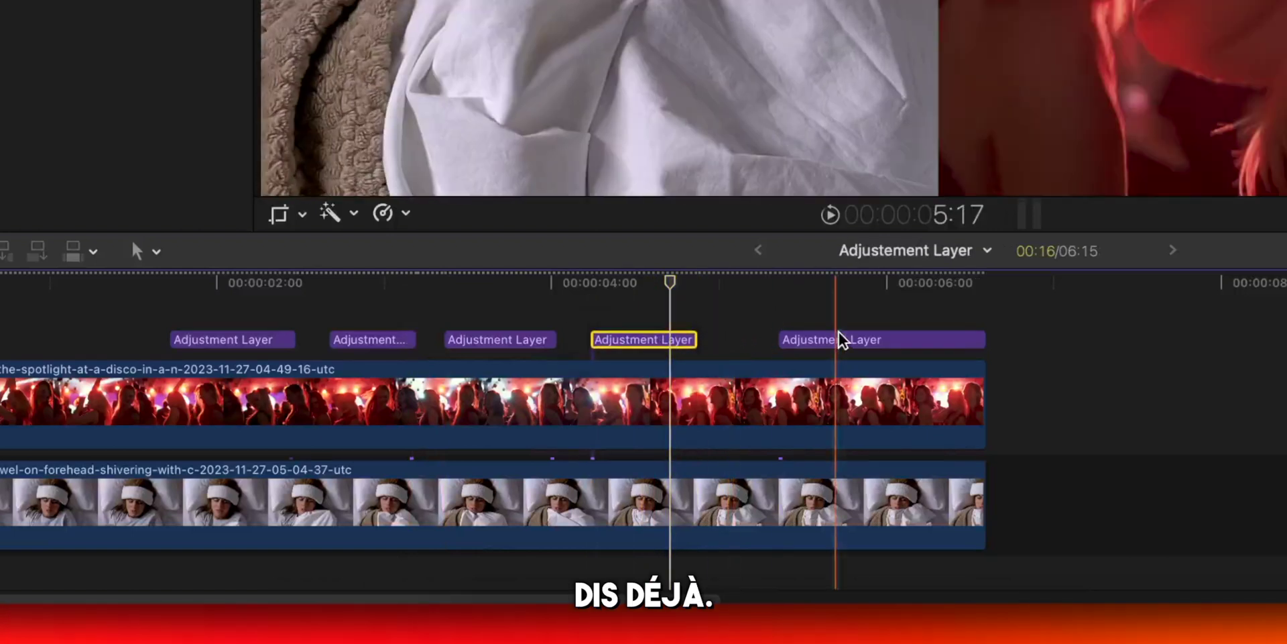
left_click_drag(843, 341, 792, 340)
Apply glitch effects to the adjustment pieces, including Glitch Effect 25, 07 and 08
left_click_drag(1036, 396, 281, 346)
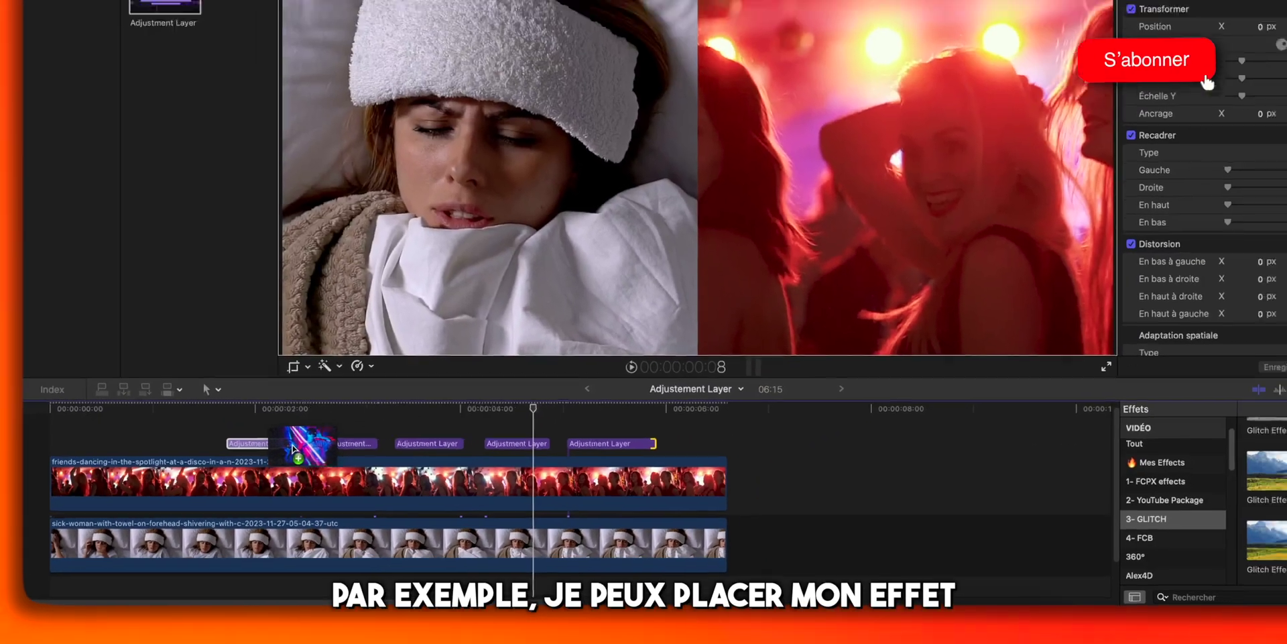
left_click_drag(293, 448, 293, 448)
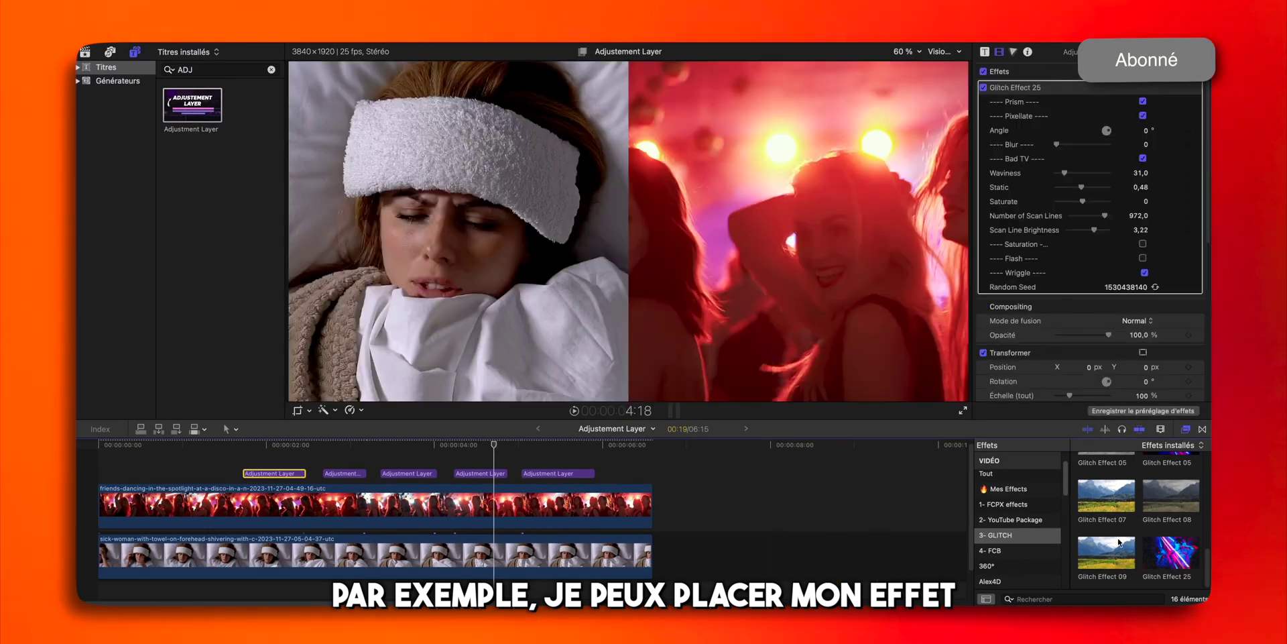
left_click_drag(1281, 539, 531, 476)
left_click_drag(357, 473, 357, 474)
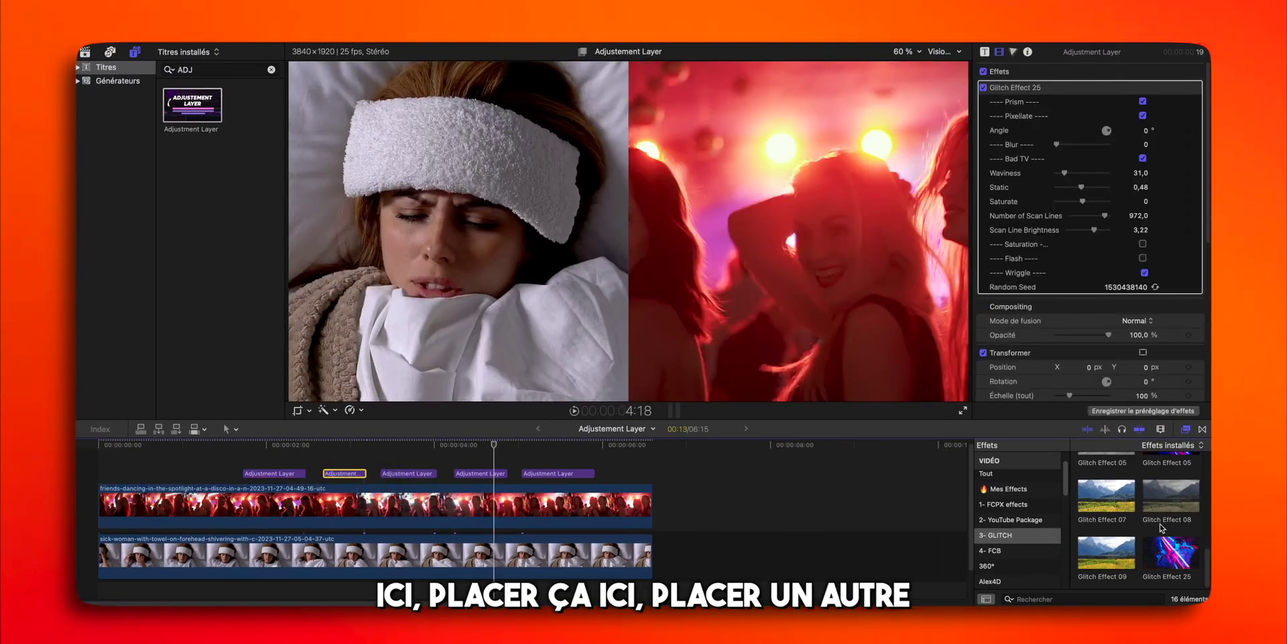
left_click_drag(798, 506, 407, 473)
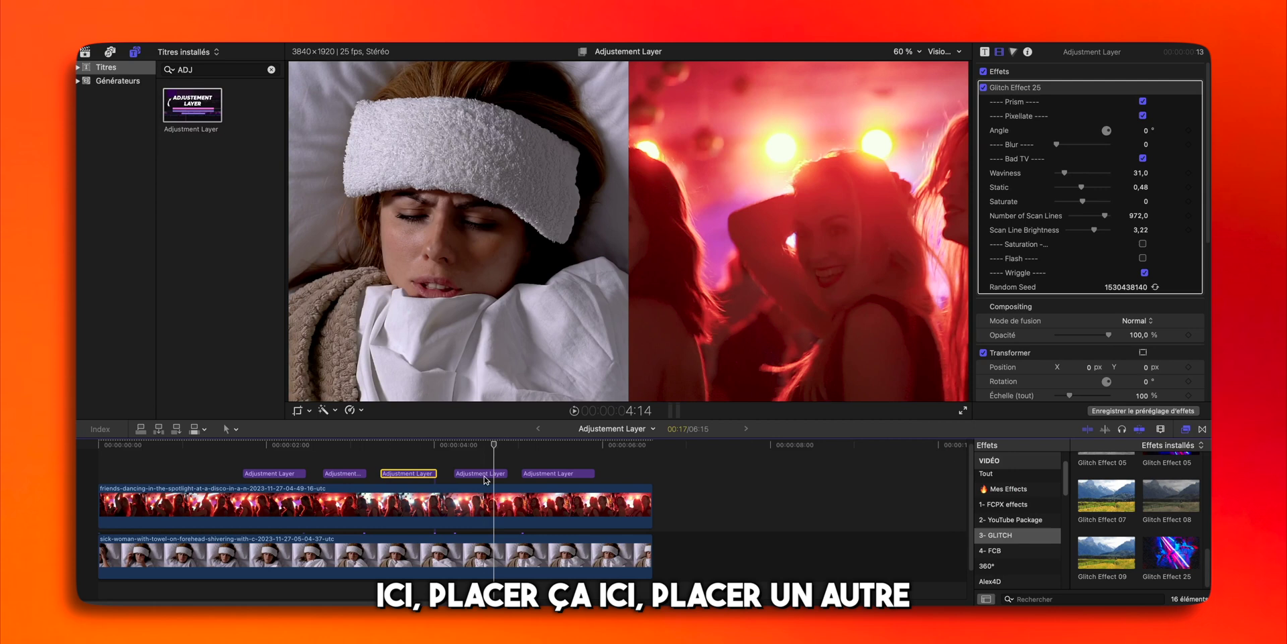
left_click_drag(496, 479, 496, 479)
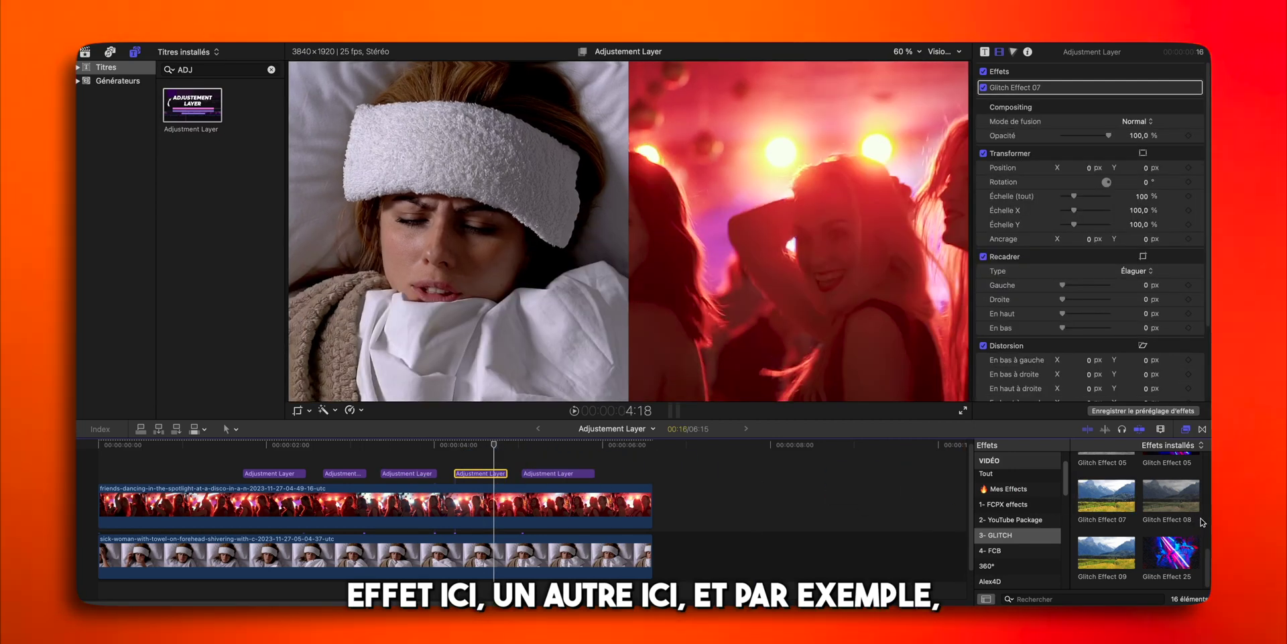
left_click_drag(1170, 497, 772, 483)
left_click_drag(572, 467, 565, 471)
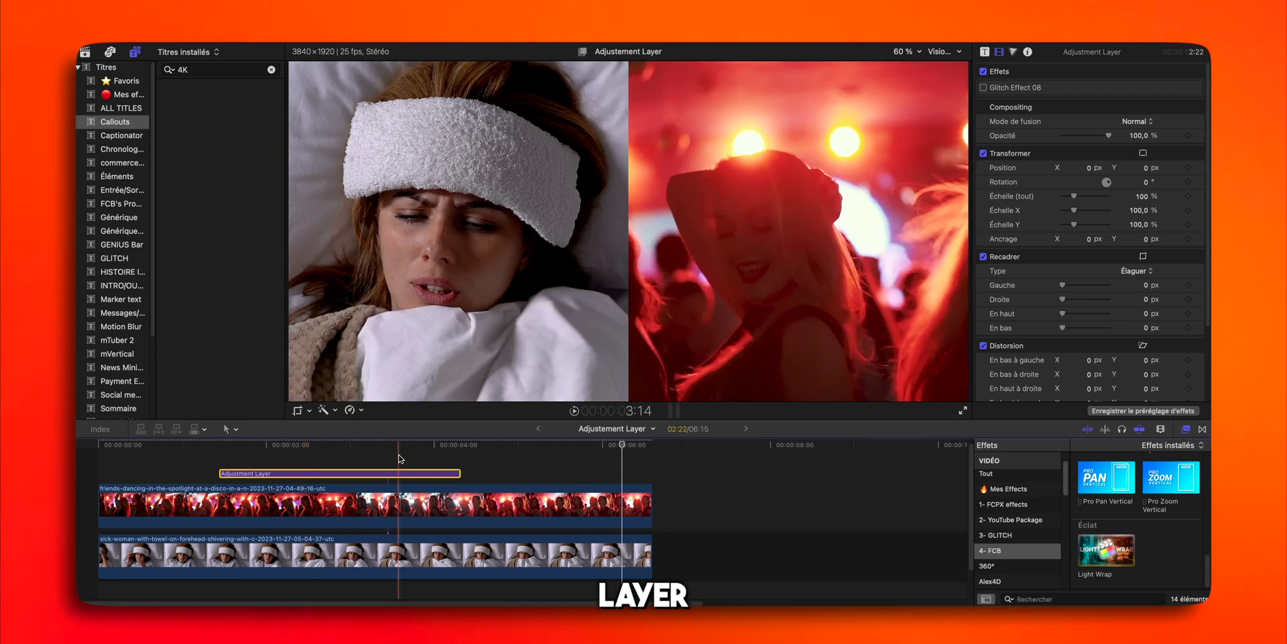
Add the Extreme (Media) effect from Mes Effects to the adjustment layer
left_click(1009, 489)
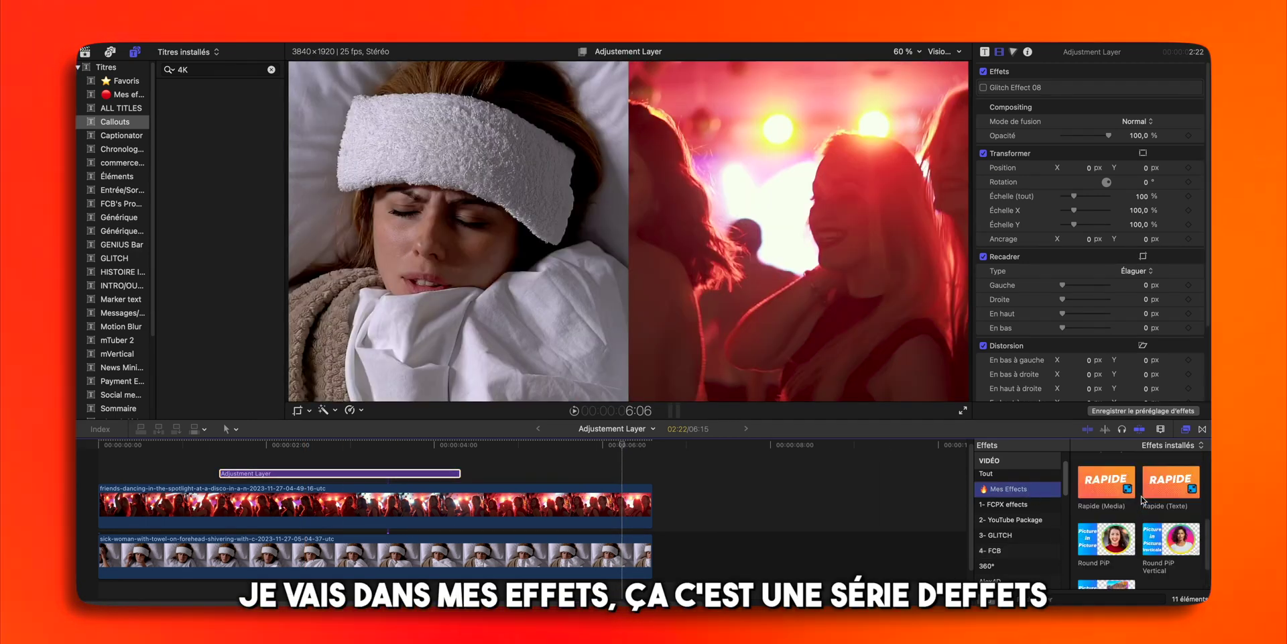
scroll(1113, 536, "up", 5)
double_click(1106, 473)
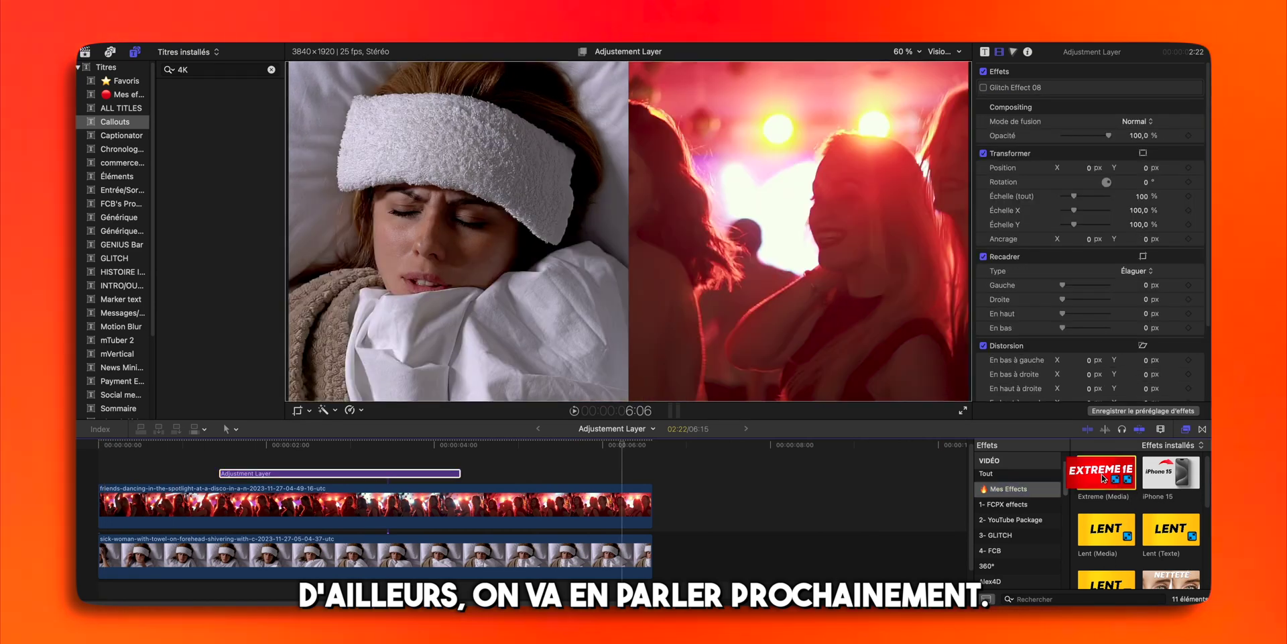
left_click_drag(1106, 473, 367, 476)
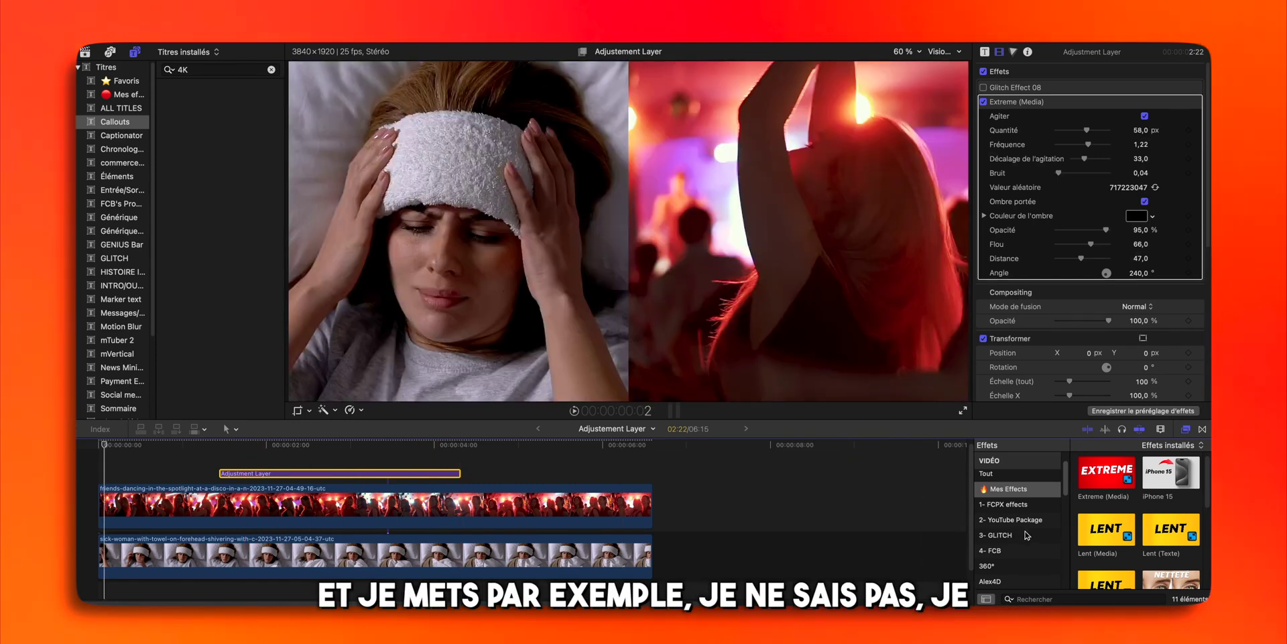
Add Light Wrap from the 4- FCB category to the adjustment layer and play back the edit
left_click(1019, 550)
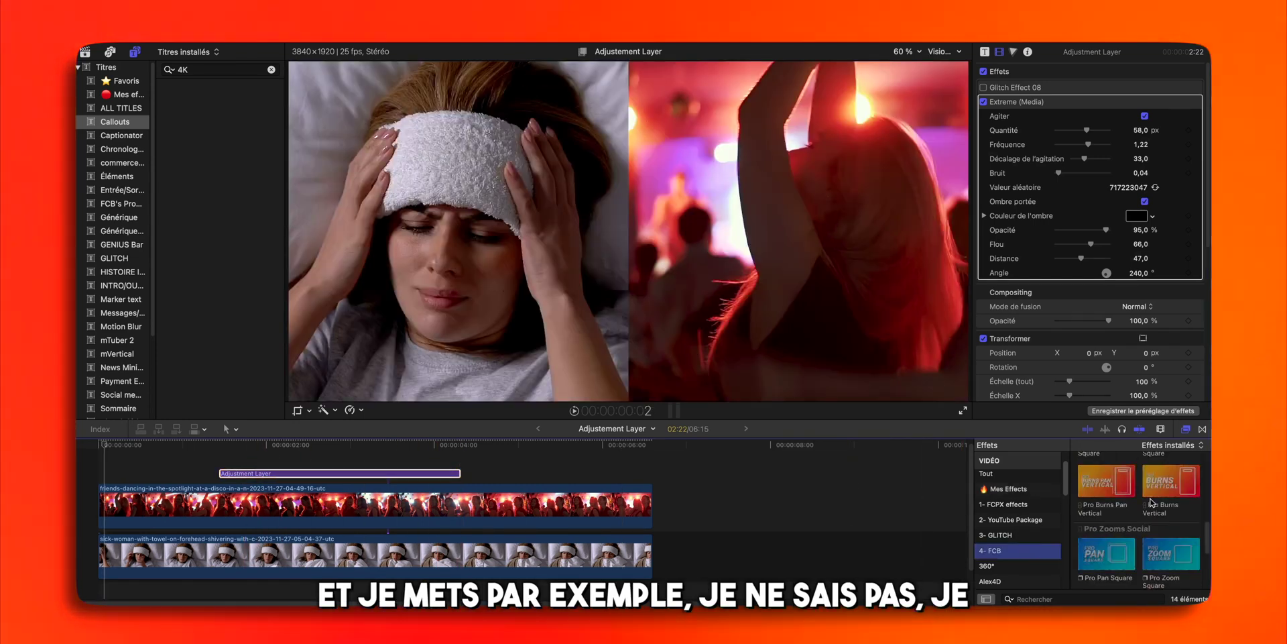
scroll(1140, 530, "down", 5)
left_click_drag(1107, 549, 507, 436)
left_click_drag(379, 463, 374, 474)
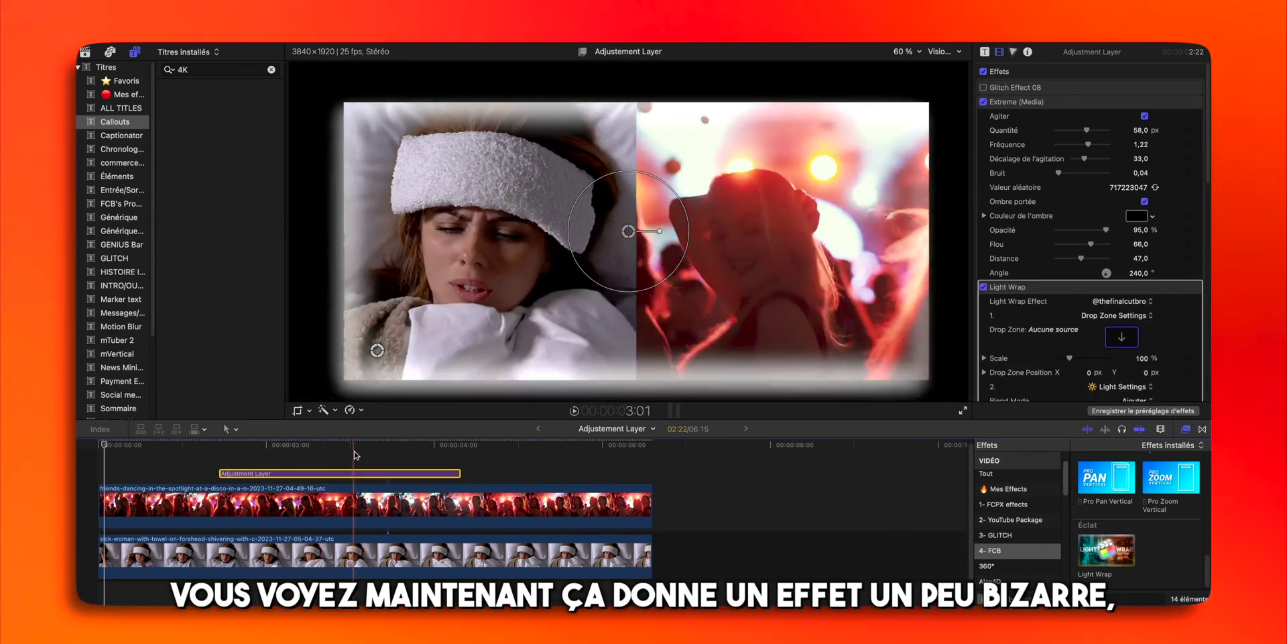
left_click(97, 465)
key("space")
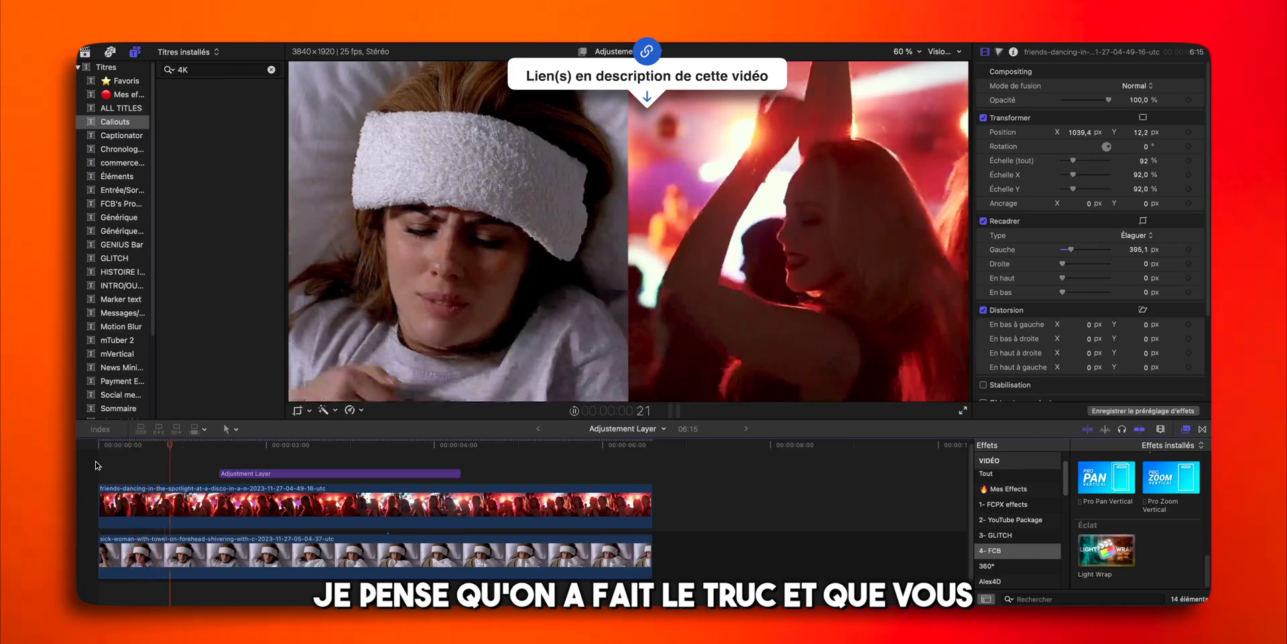